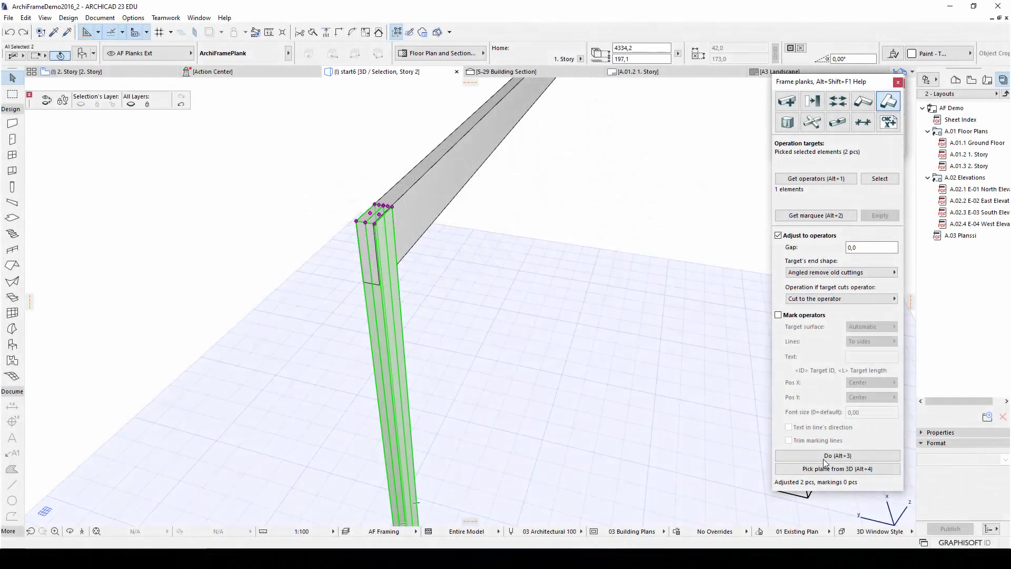
# Trim the two gable studs to the ridge beam and cut grooves for the beam in the two sloping top plates.
pyautogui.click(824, 456)
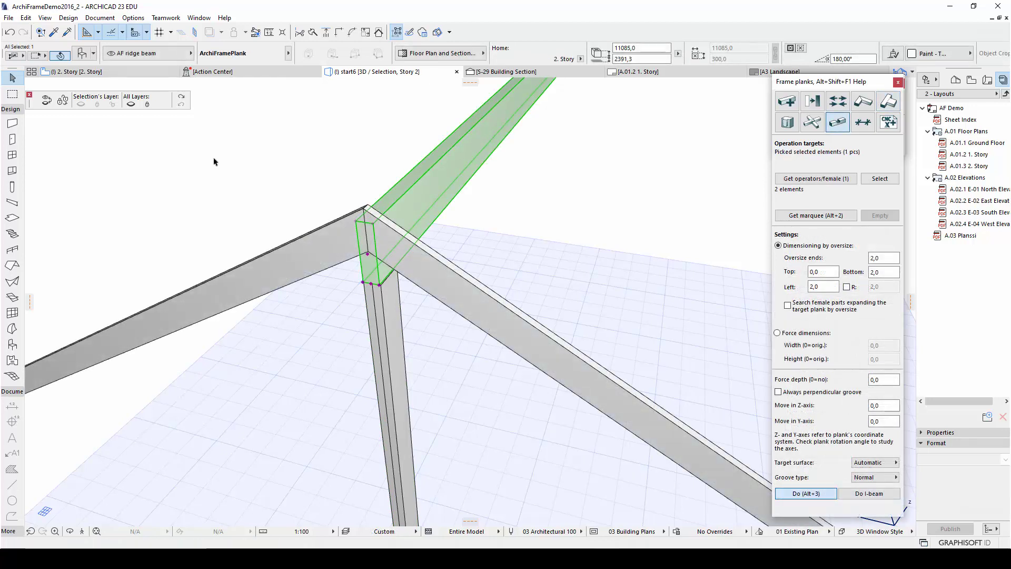
pyautogui.hotkey('alt', '3')
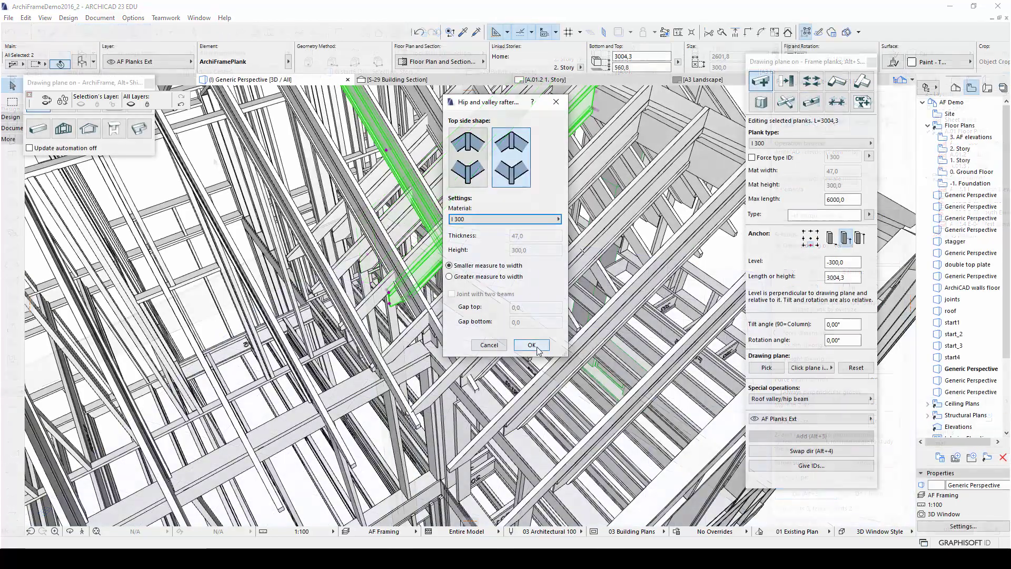
pyautogui.click(531, 343)
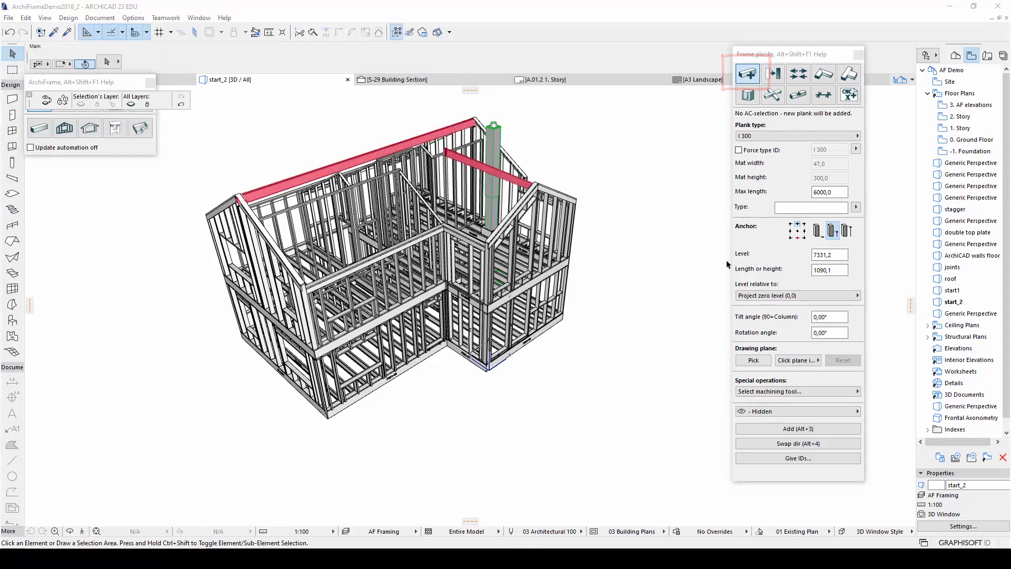
# Set the new plank's type to block with a material width of 80.
pyautogui.click(857, 136)
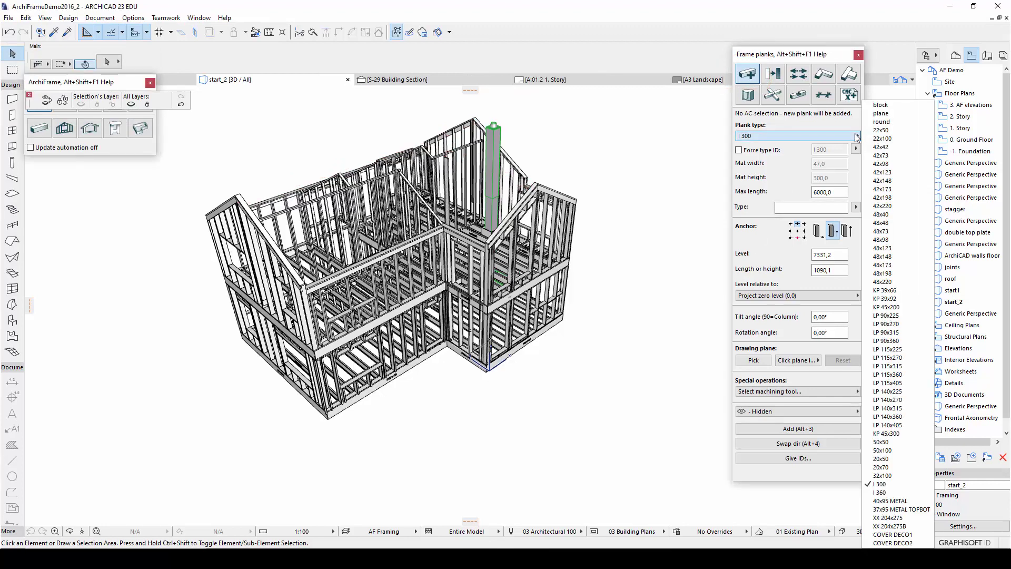
pyautogui.click(884, 113)
pyautogui.click(830, 164)
pyautogui.write('80')
pyautogui.press('Tab')
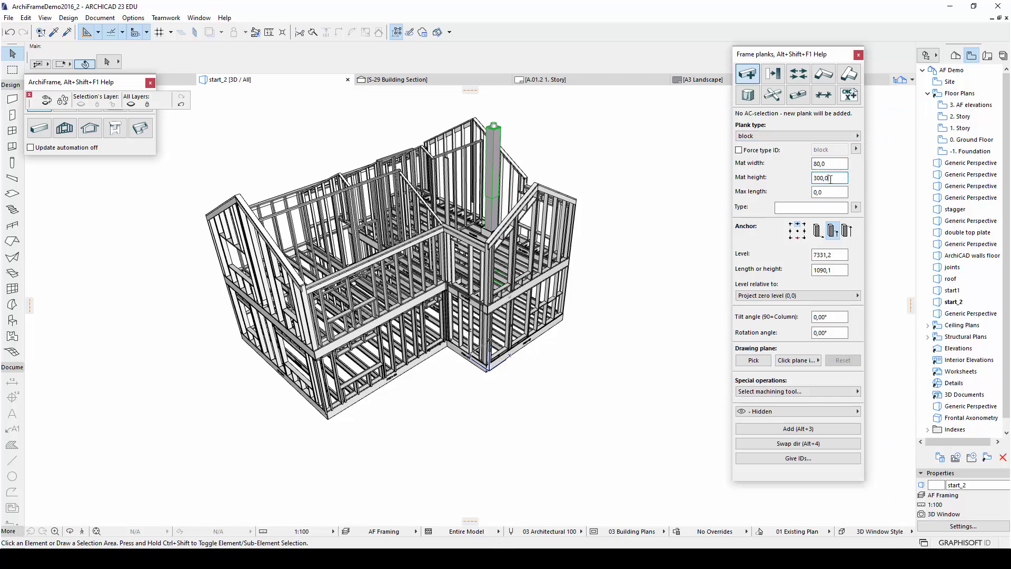
# On the 2. Story floor plan, give the new plank a bottom-centre anchor, level 7191,3 and the layer AF ridge beam.
pyautogui.doubleClick(961, 116)
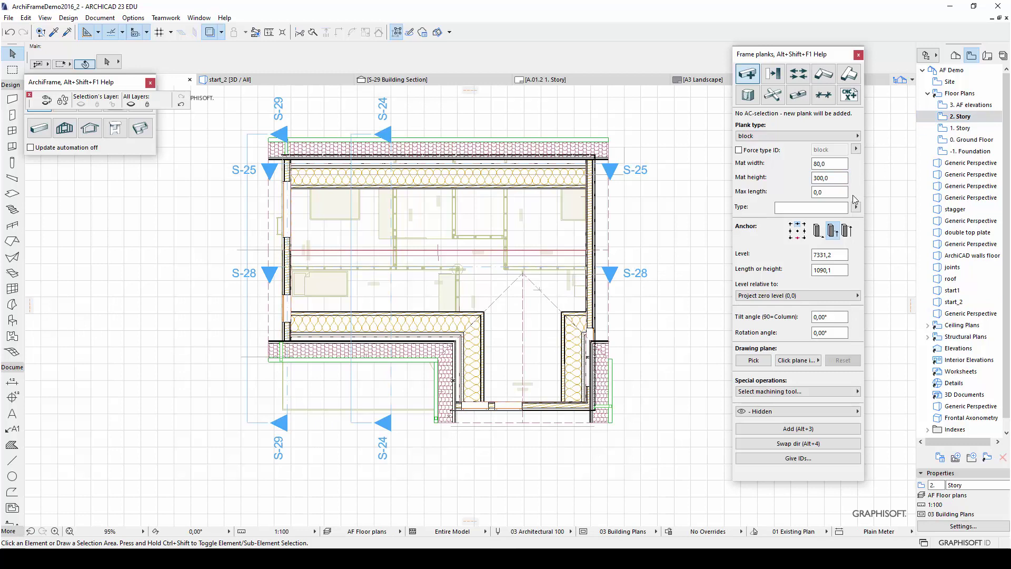
pyautogui.click(797, 238)
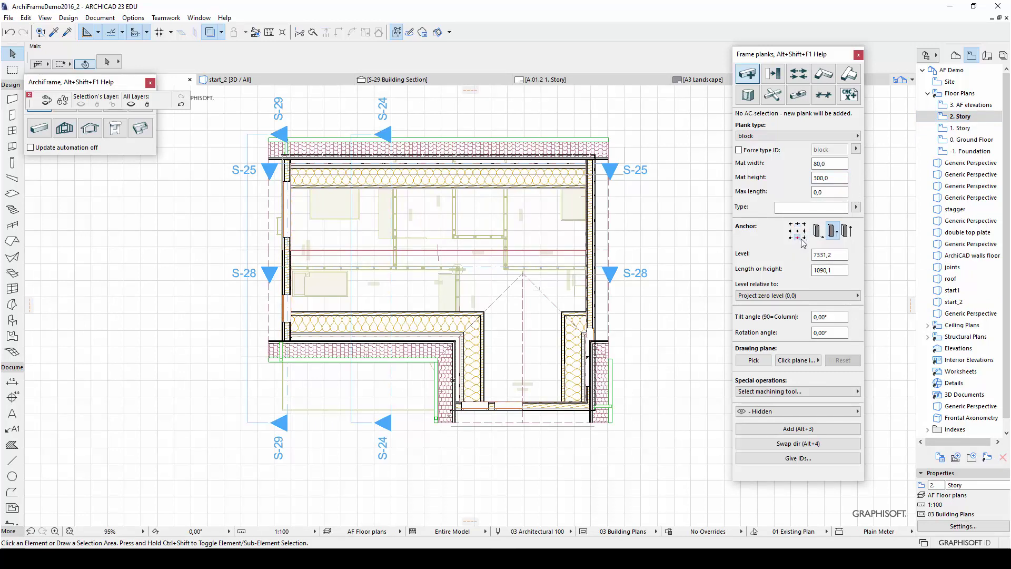
pyautogui.click(837, 254)
pyautogui.write('7')
pyautogui.click(802, 413)
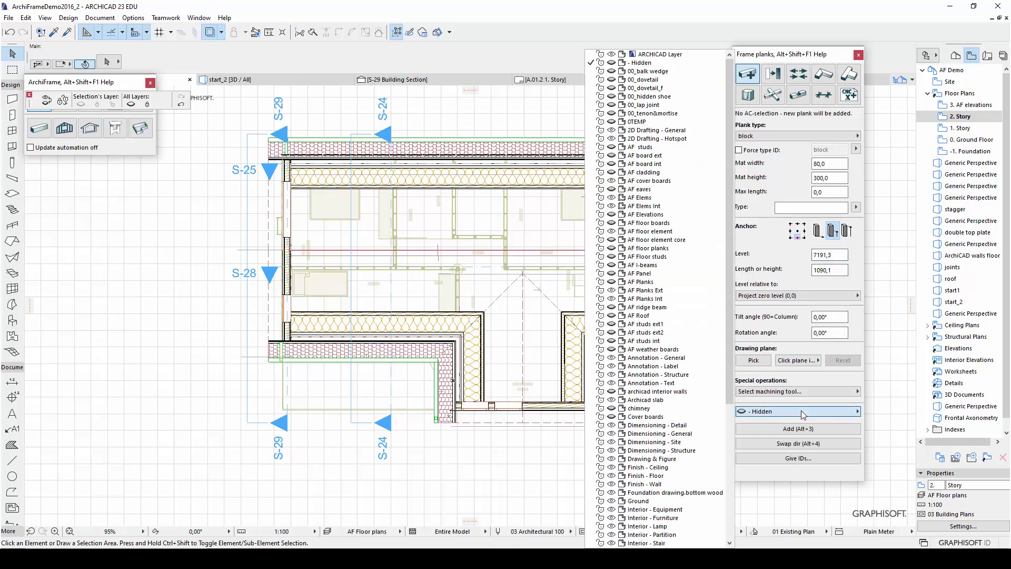
pyautogui.click(676, 307)
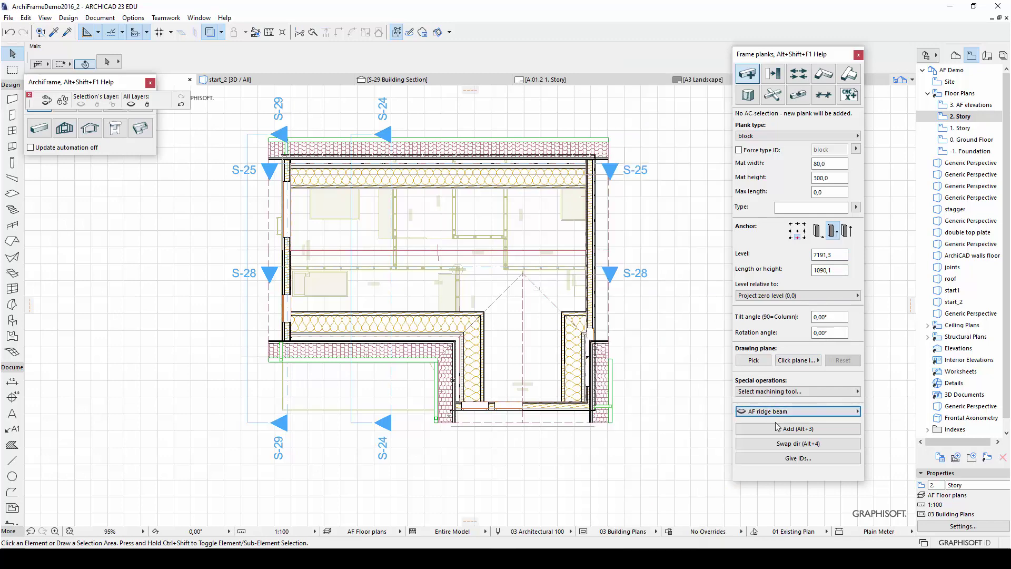
# Add the main ridge beam along the long roof ridge, from one gable-end wall to the opposite one.
pyautogui.click(778, 428)
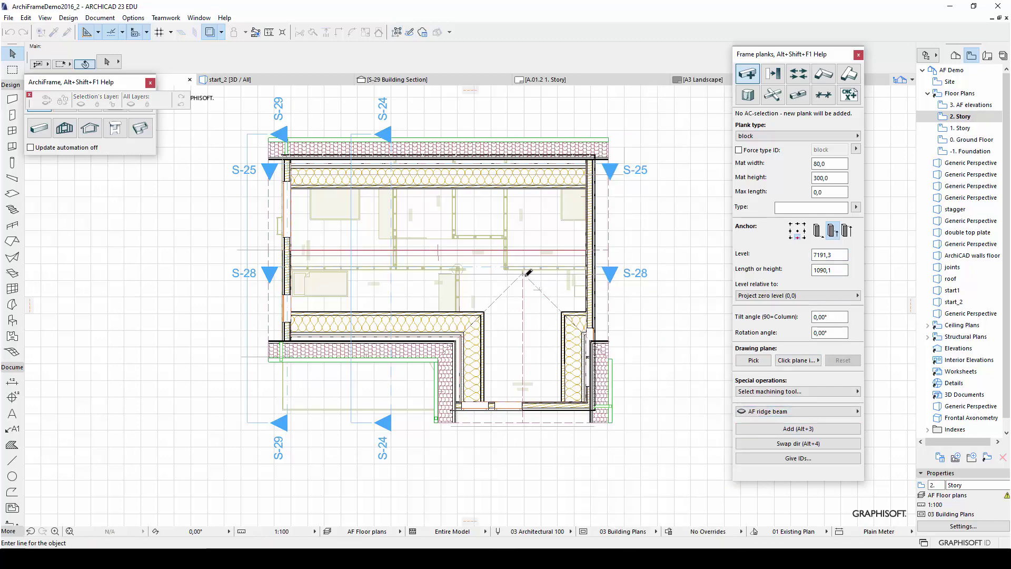
pyautogui.scroll(6, 525, 274)
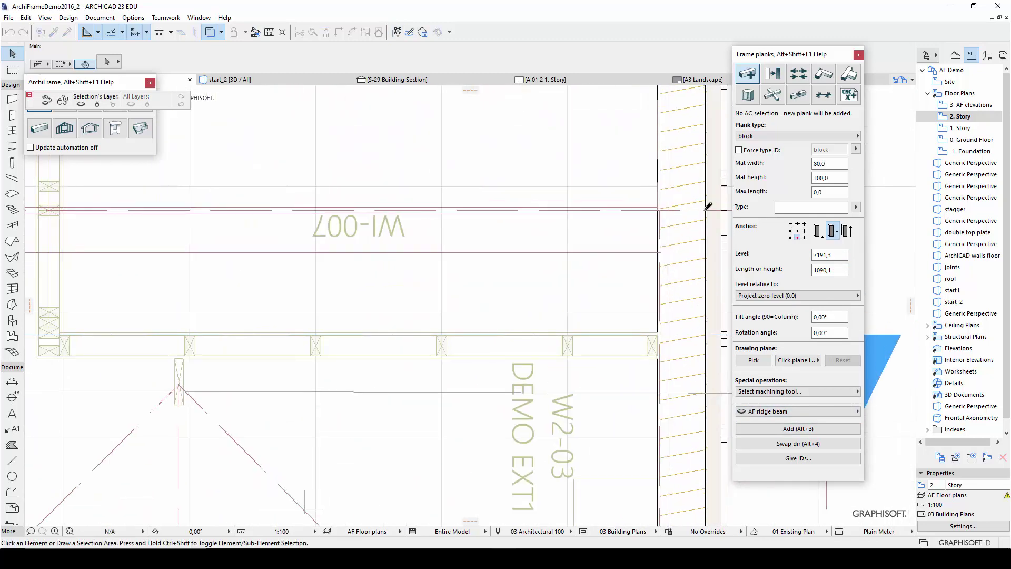
pyautogui.click(705, 208)
pyautogui.scroll(-5, 646, 235)
pyautogui.scroll(5, 259, 234)
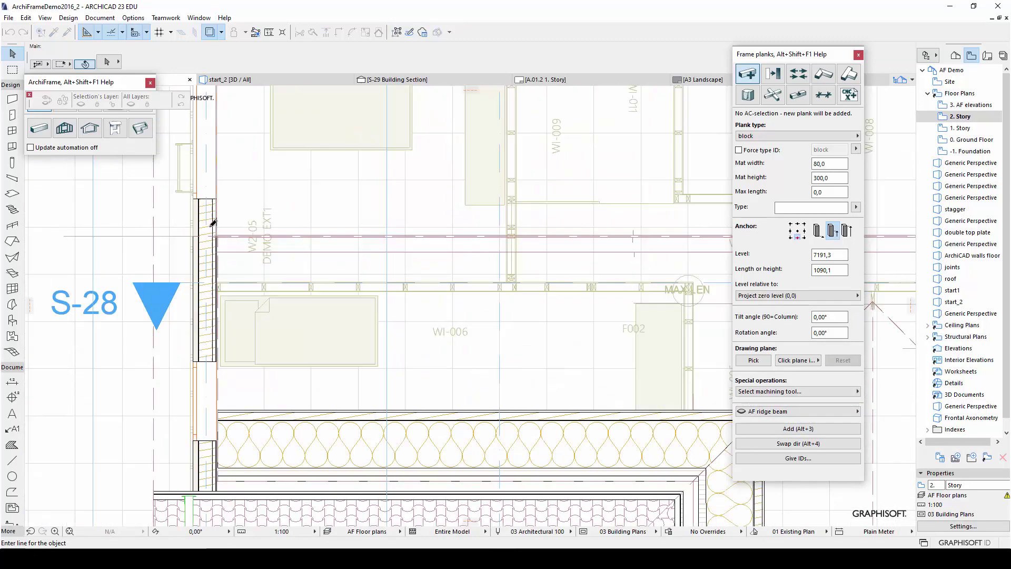
pyautogui.click(165, 268)
# Add a second ridge beam, about 4751 long, at level 6711,6 along the ridge line of the projecting wing to its gable wall.
pyautogui.scroll(-8, 149, 280)
pyautogui.scroll(-10, 149, 286)
pyautogui.scroll(5, 190, 399)
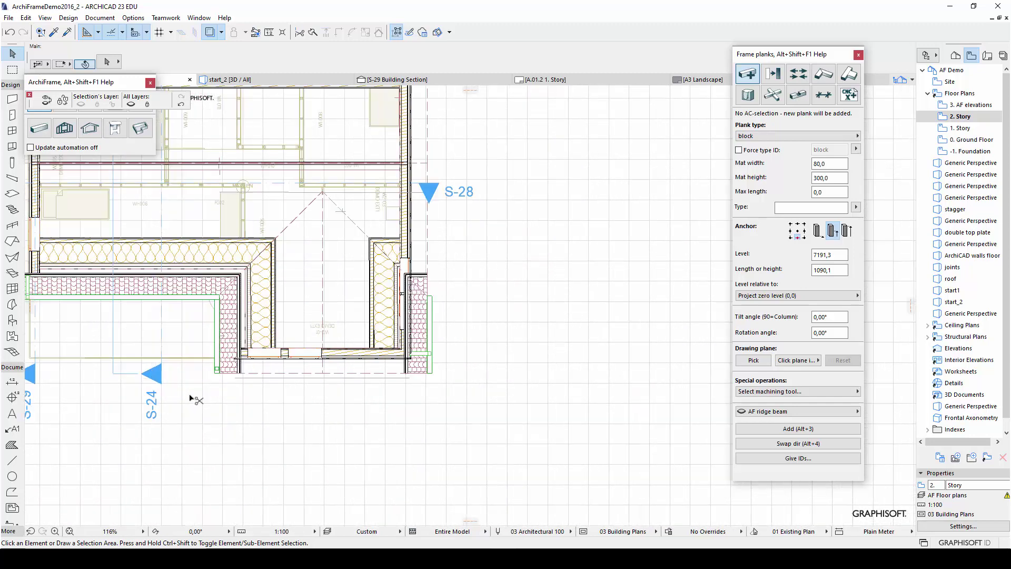
pyautogui.doubleClick(826, 253)
pyautogui.write('6711,6')
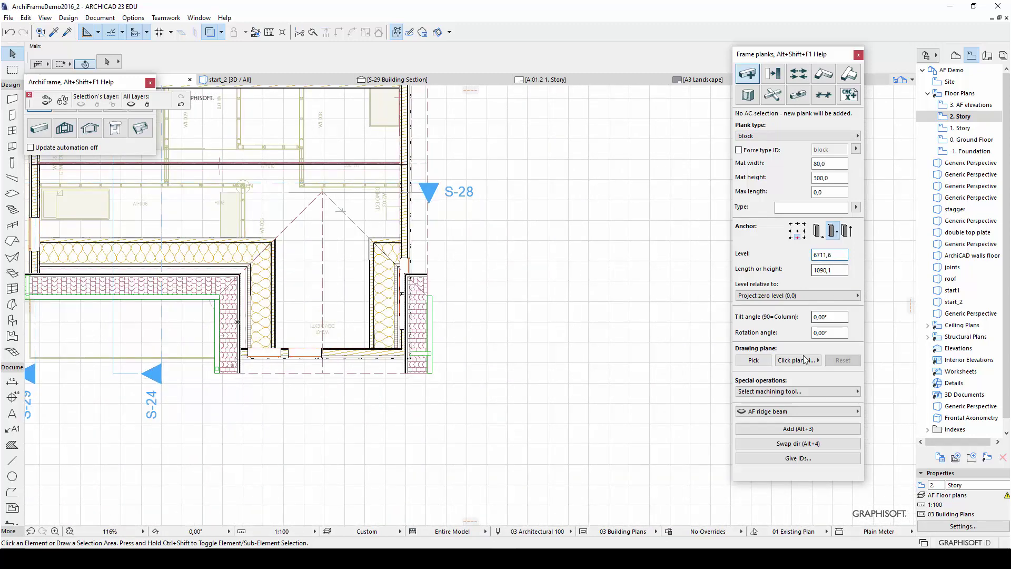
pyautogui.click(795, 428)
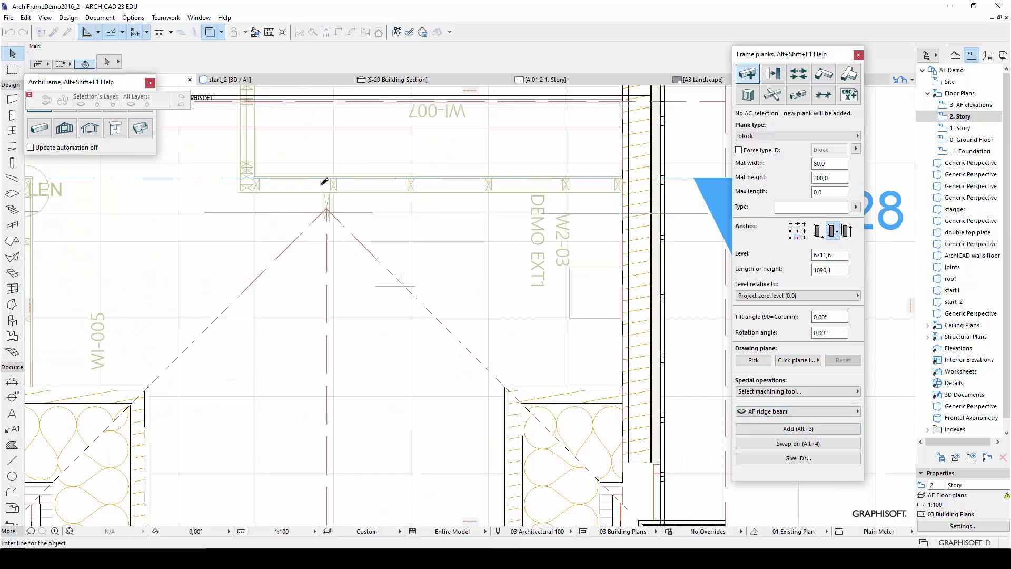
pyautogui.click(325, 199)
pyautogui.click(325, 397)
pyautogui.hotkey('alt', '3')
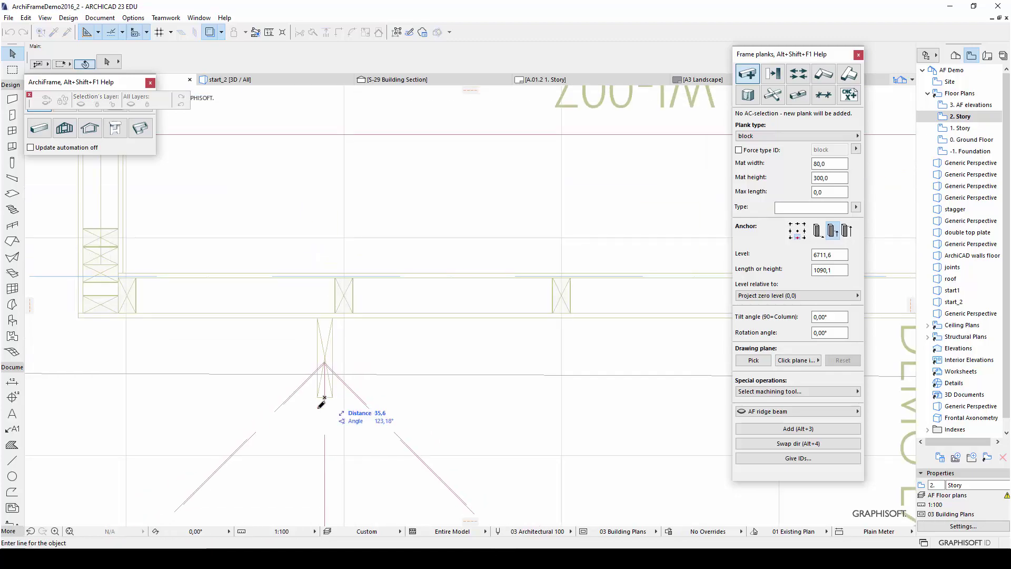
pyautogui.scroll(-6, 314, 420)
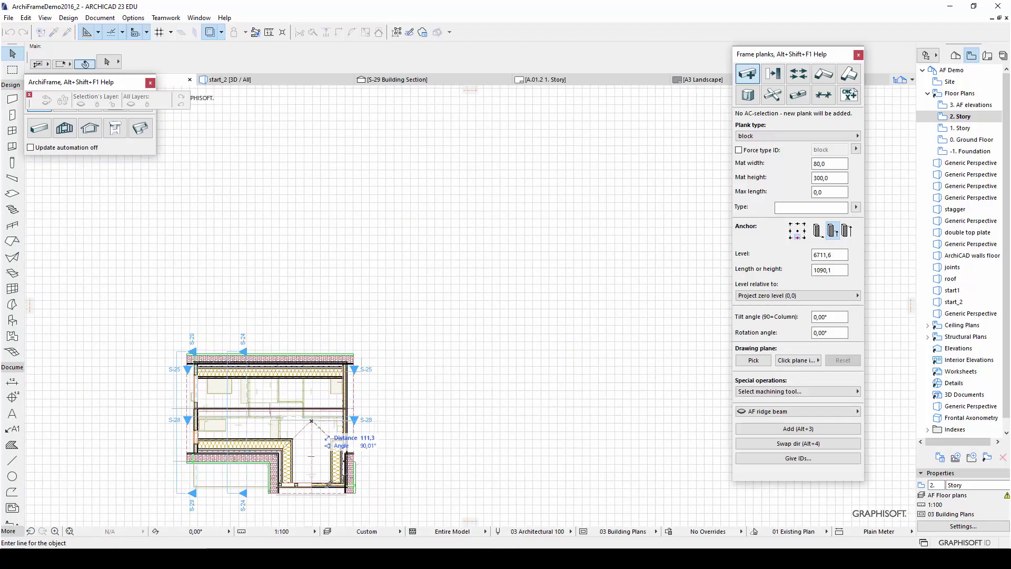
pyautogui.scroll(9, 323, 497)
pyautogui.click(241, 338)
# Stretch the inner end of the wing's ridge beam to the face of the interior wall, for a length of 4970,7.
pyautogui.scroll(-4, 297, 394)
pyautogui.scroll(-3, 297, 396)
pyautogui.scroll(8, 288, 215)
pyautogui.click(278, 240)
pyautogui.click(279, 242)
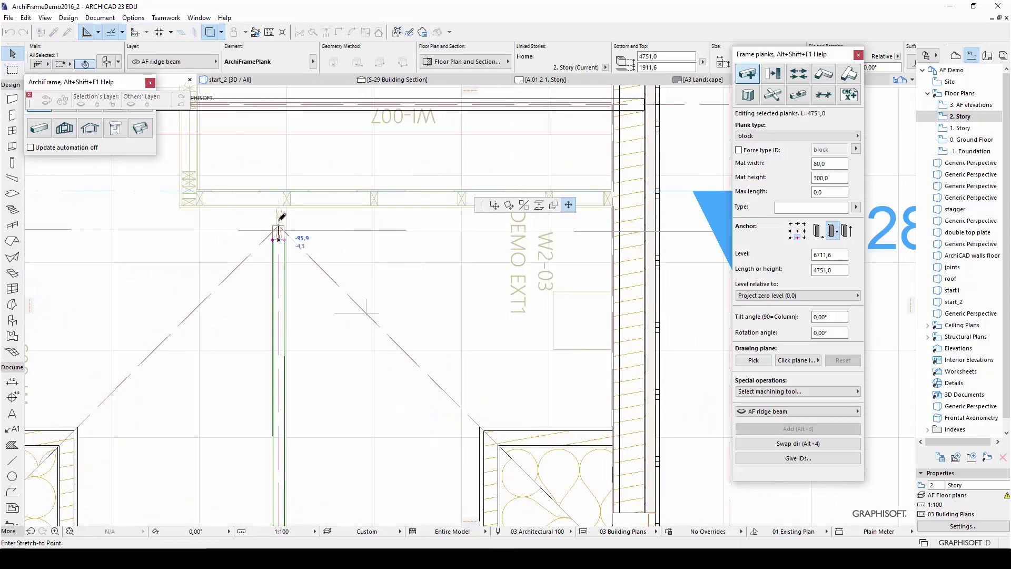
pyautogui.click(278, 200)
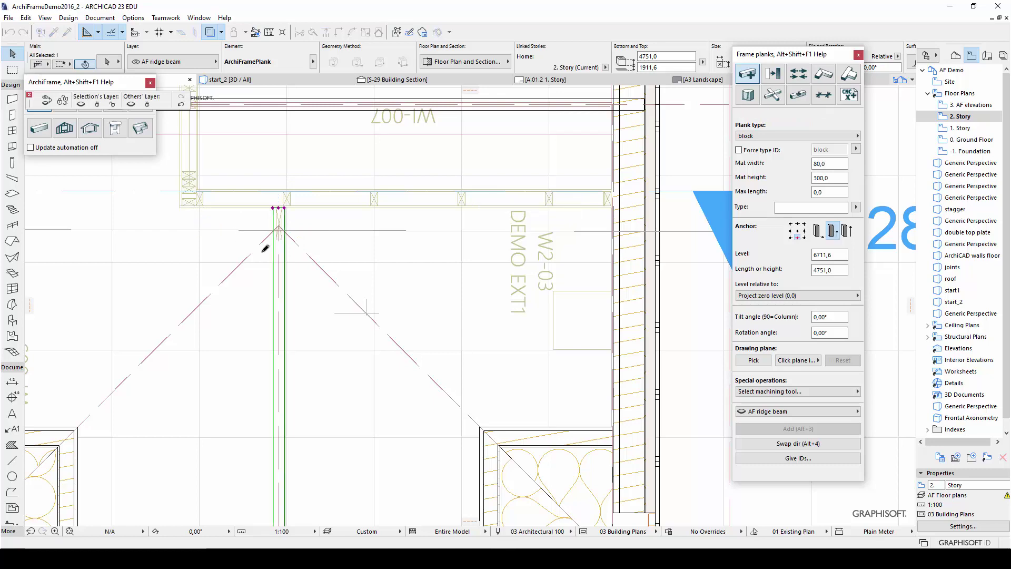
pyautogui.scroll(-5, 266, 255)
pyautogui.scroll(-3, 267, 258)
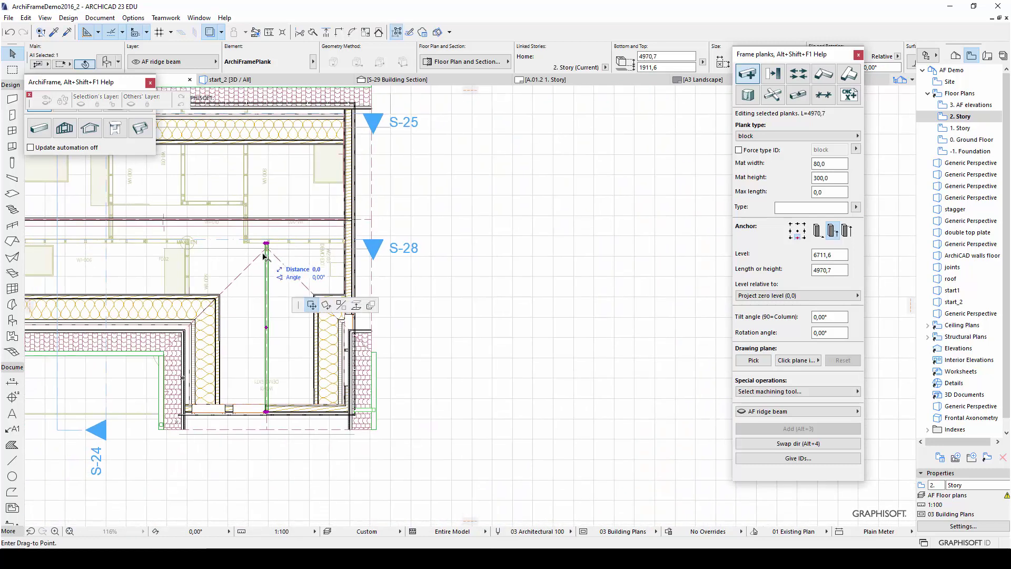
pyautogui.press('Escape')
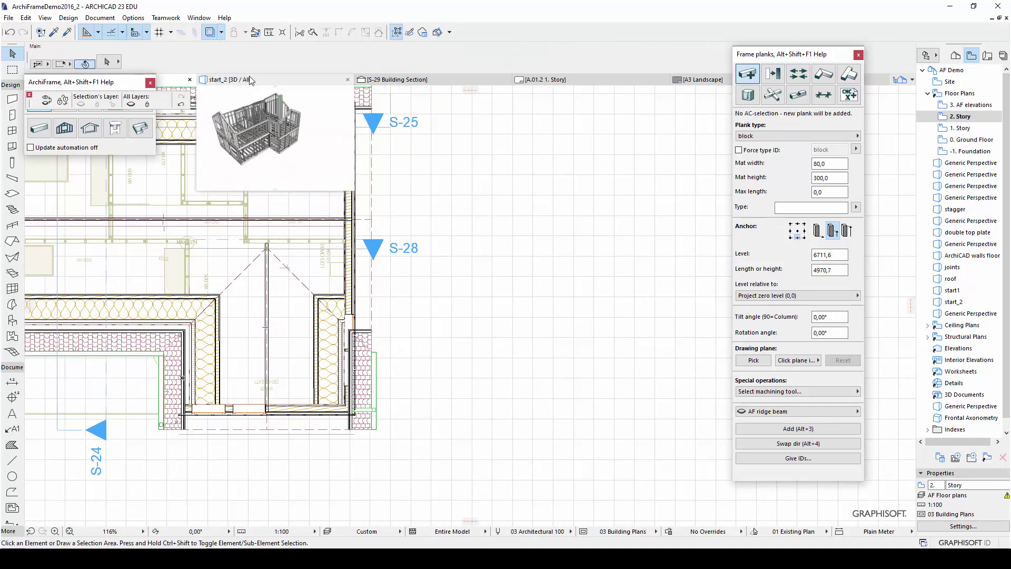
# In the start_2 3D view, trim the two studs at the main gable peak to the underside of the main ridge beam.
pyautogui.click(227, 80)
pyautogui.scroll(2, 235, 198)
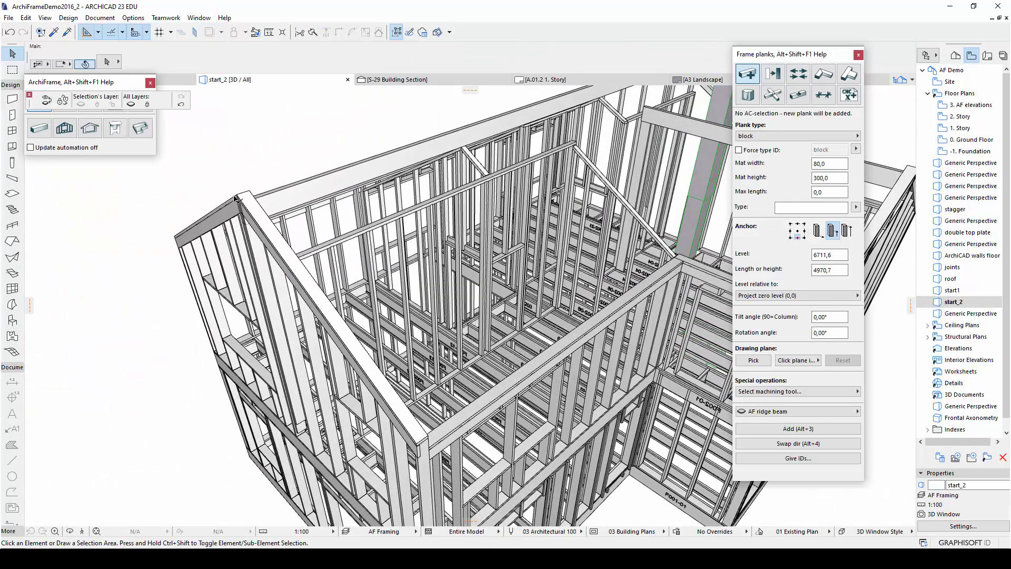
pyautogui.scroll(5, 236, 198)
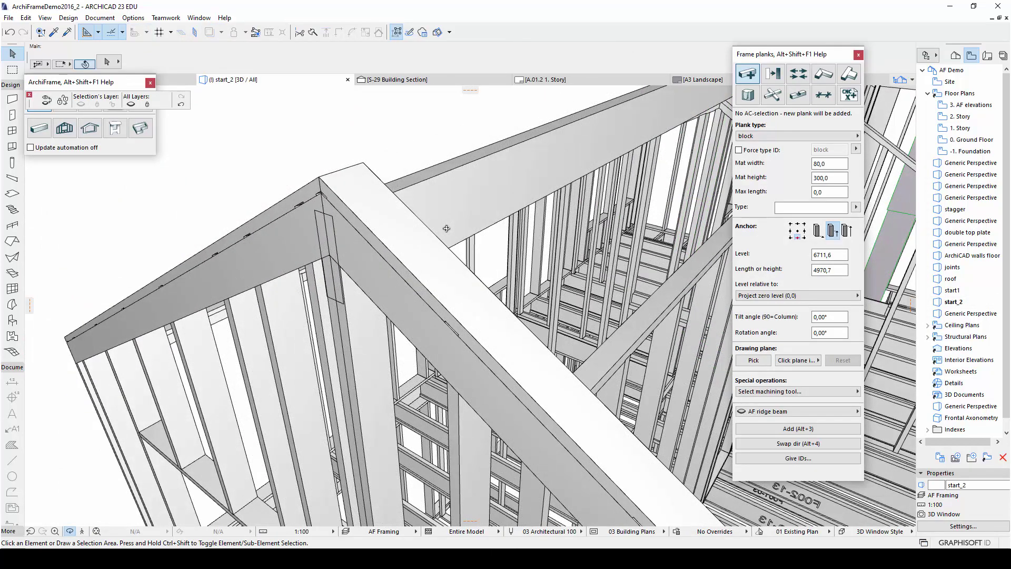
pyautogui.keyDown('alt'); pyautogui.click(343, 339); pyautogui.keyUp('alt')
pyautogui.click(849, 73)
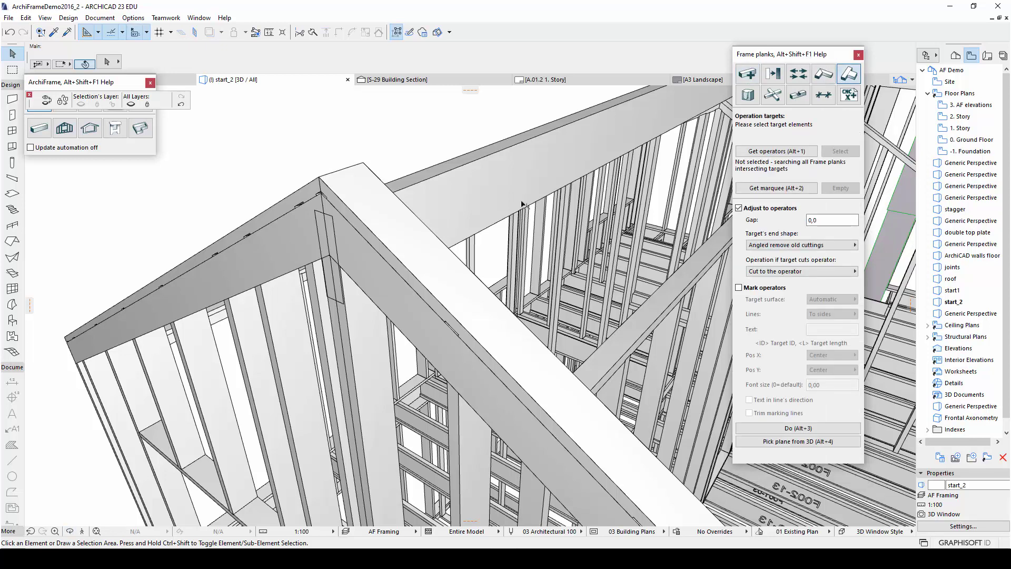
pyautogui.click(490, 223)
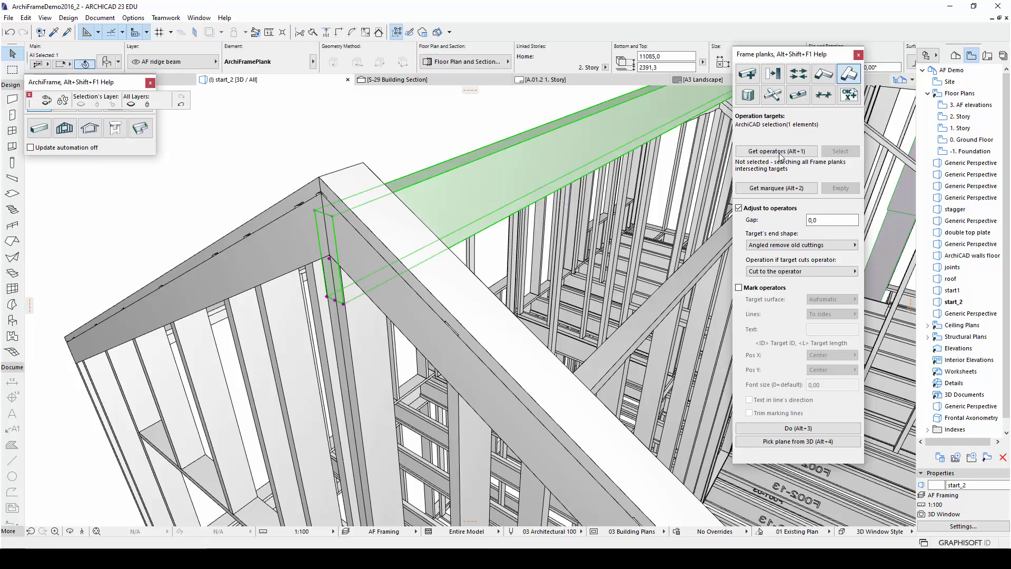
pyautogui.click(759, 152)
pyautogui.click(353, 318)
pyautogui.keyDown('shift'); pyautogui.click(336, 319); pyautogui.keyUp('shift')
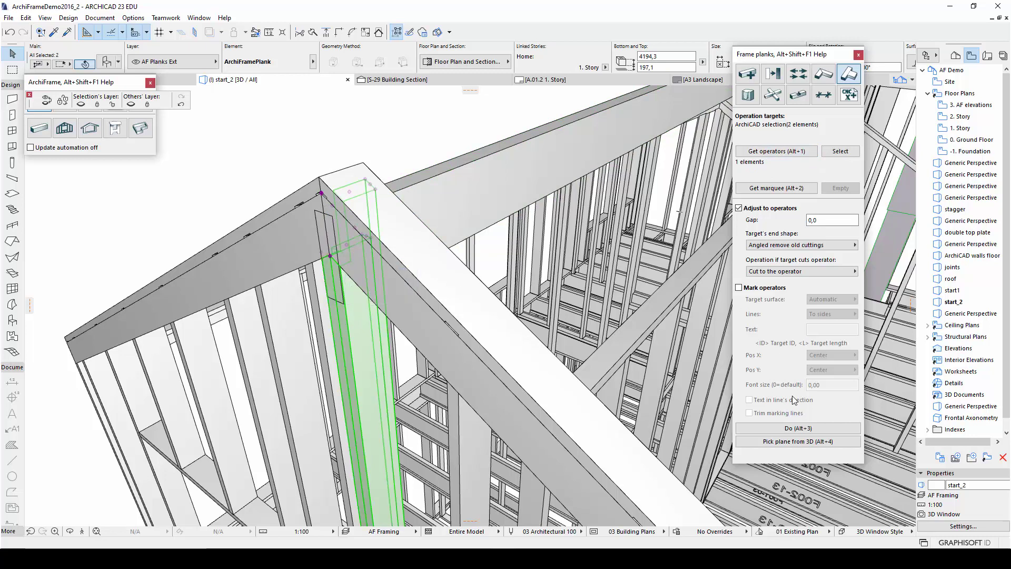
pyautogui.click(792, 430)
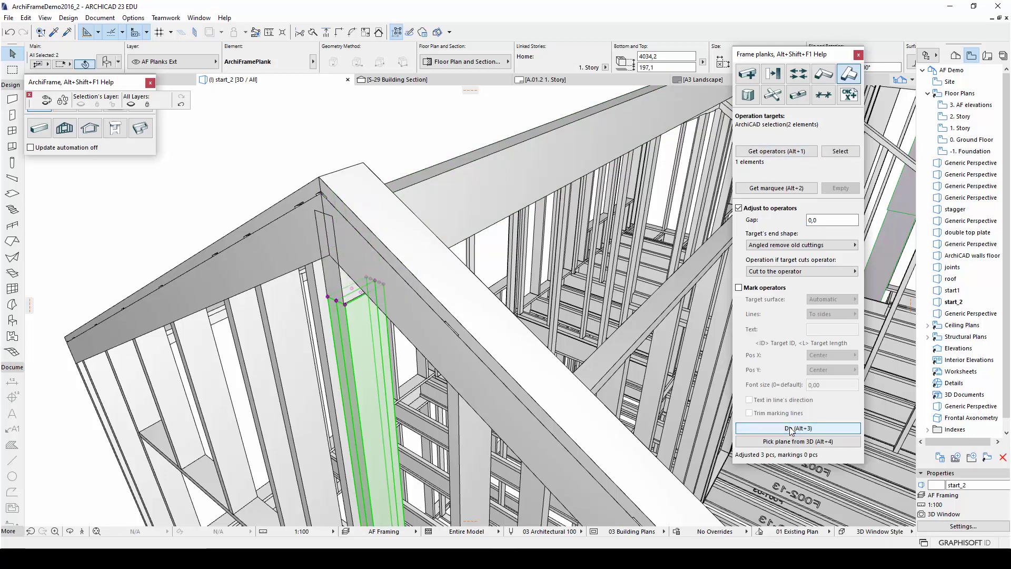
pyautogui.press('Escape')
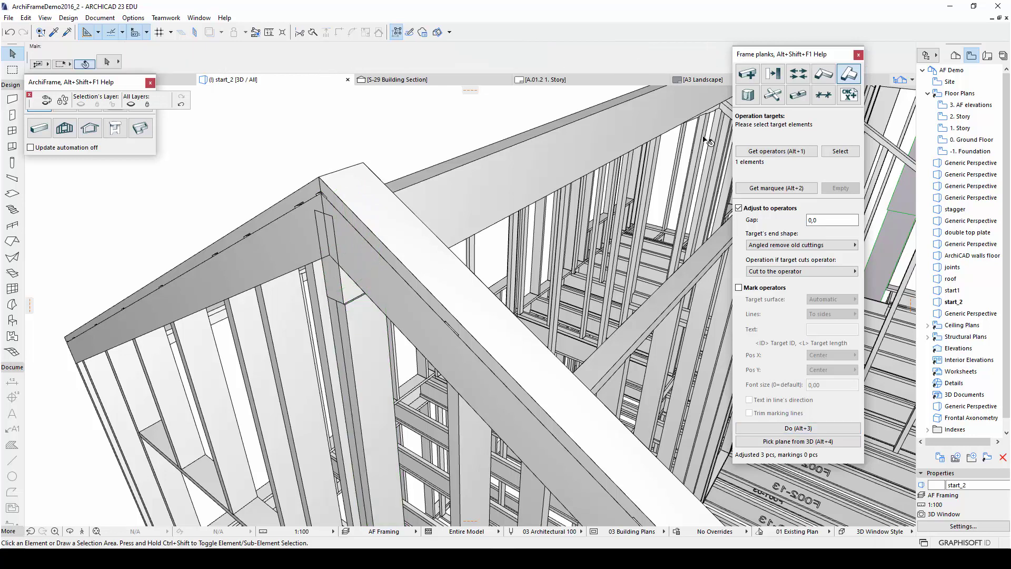
# Cut grooves for the main ridge beam's end into the gable's two sloping top plates, with an oversize of 2,0.
pyautogui.click(797, 96)
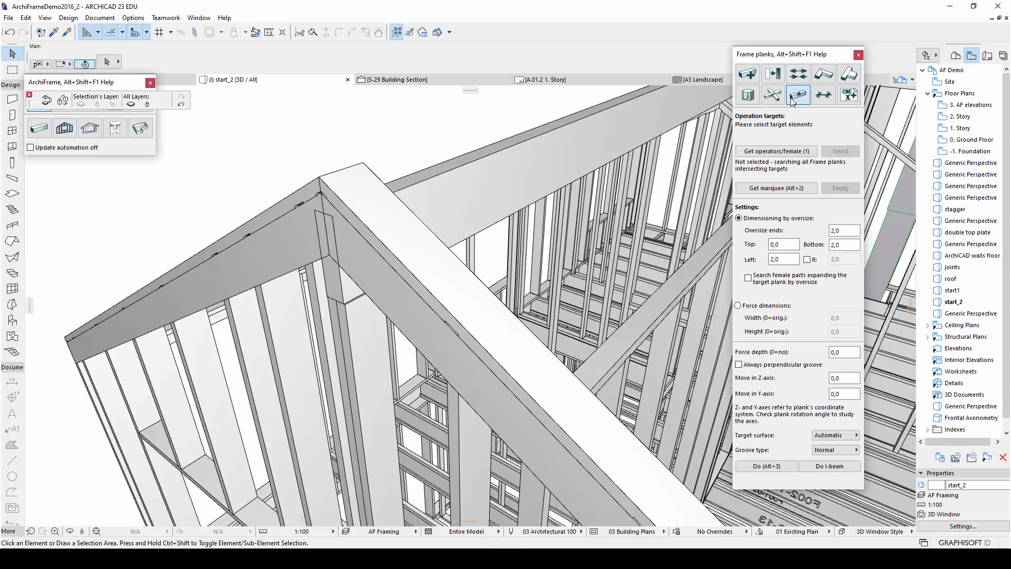
pyautogui.click(402, 289)
pyautogui.keyDown('shift'); pyautogui.click(268, 265); pyautogui.keyUp('shift')
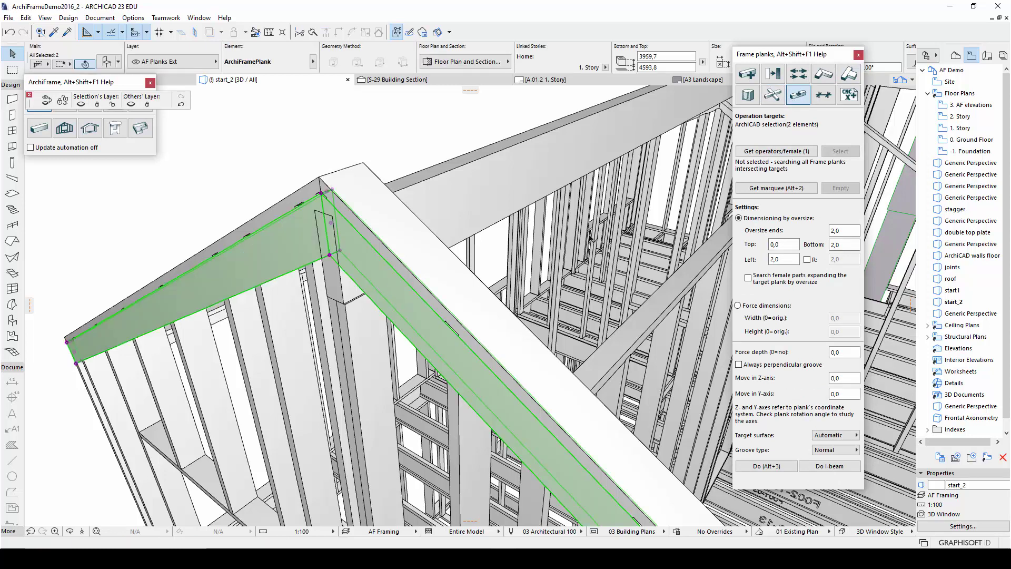
pyautogui.click(777, 151)
pyautogui.click(526, 175)
pyautogui.click(778, 467)
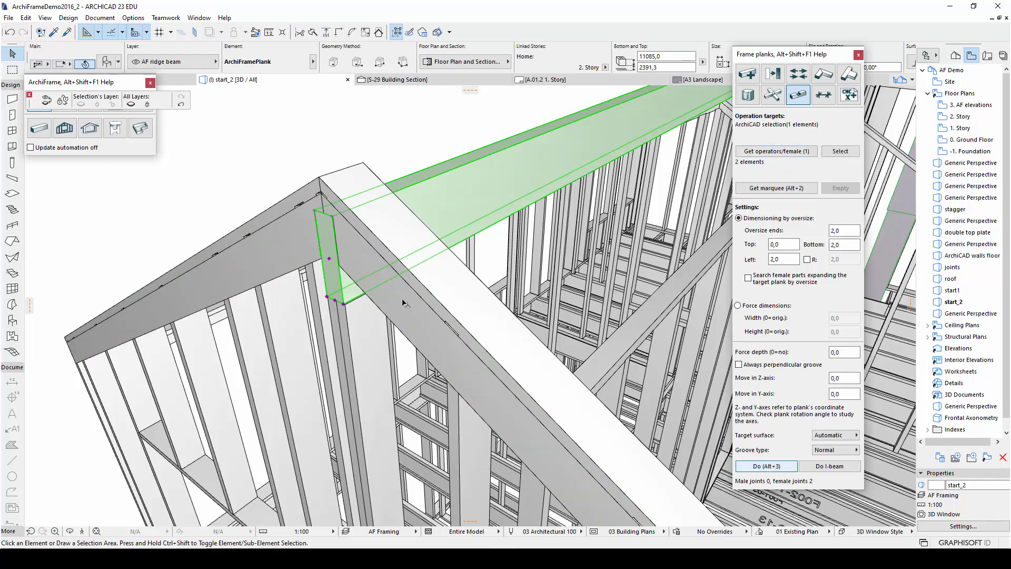
pyautogui.press('Escape')
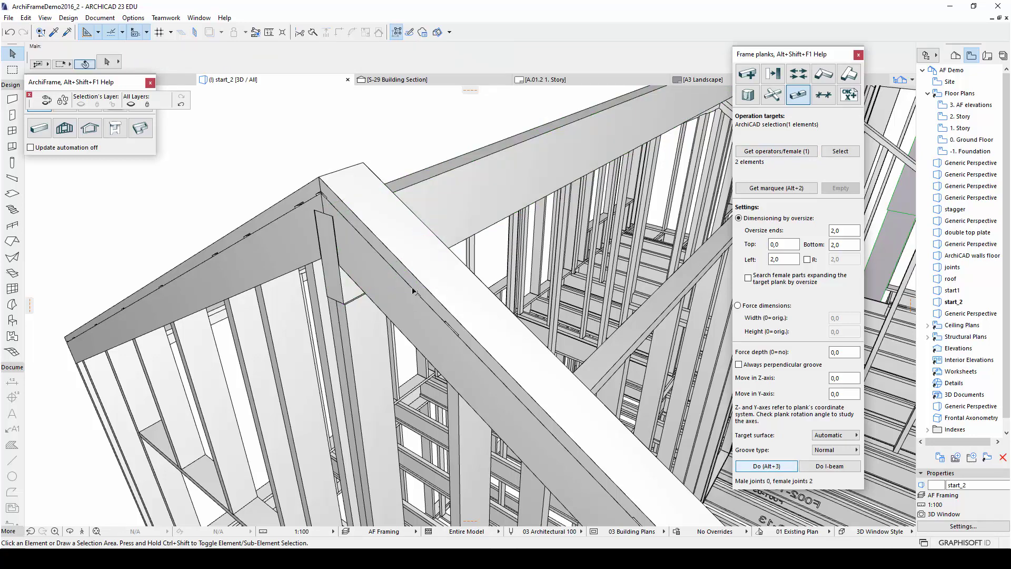
# Examine the ridge beam joints at the main gable and at the wing's gable in 3D.
pyautogui.keyDown('shift'); pyautogui.moveTo(301, 275); pyautogui.dragTo(301, 275, button='middle'); pyautogui.keyUp('shift')
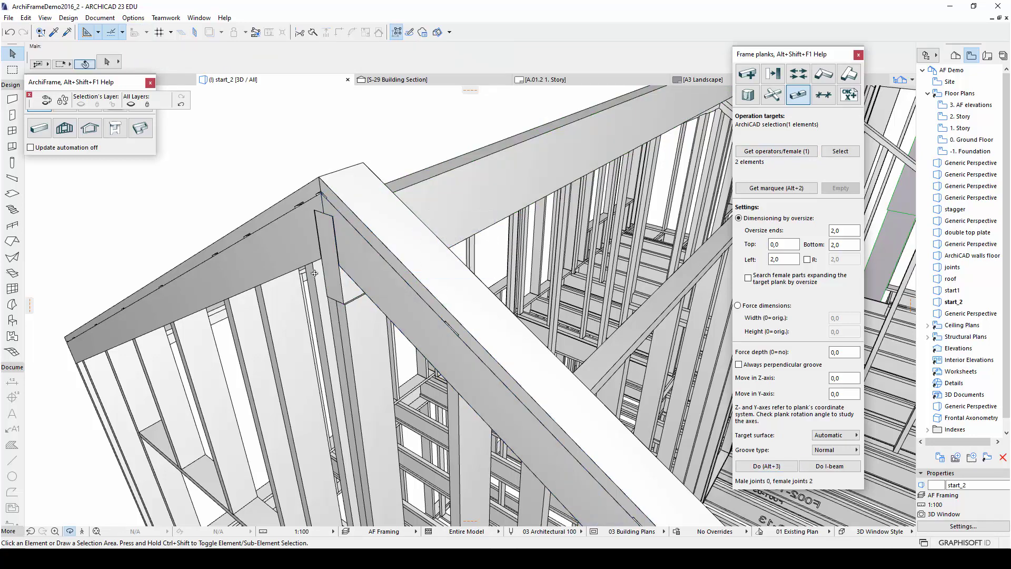
pyautogui.moveTo(343, 247); pyautogui.dragTo(596, 217)
pyautogui.keyDown('shift'); pyautogui.moveTo(596, 218); pyautogui.dragTo(88, 352, button='middle'); pyautogui.keyUp('shift')
pyautogui.keyDown('shift'); pyautogui.moveTo(470, 305); pyautogui.dragTo(338, 227, button='middle'); pyautogui.keyUp('shift')
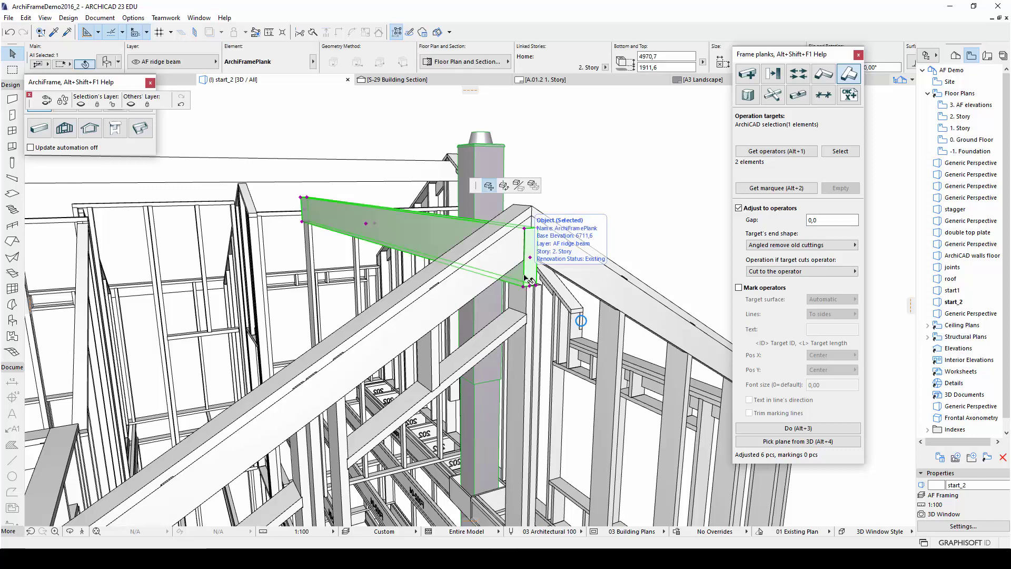
pyautogui.click(530, 280)
pyautogui.press('Escape')
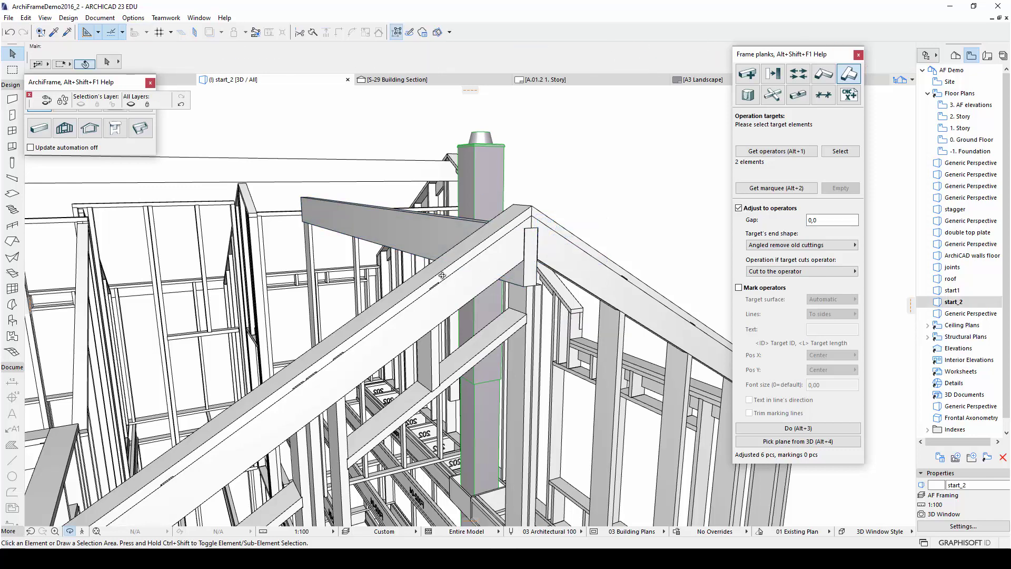
pyautogui.keyDown('shift'); pyautogui.moveTo(376, 290); pyautogui.dragTo(549, 327, button='middle'); pyautogui.keyUp('shift')
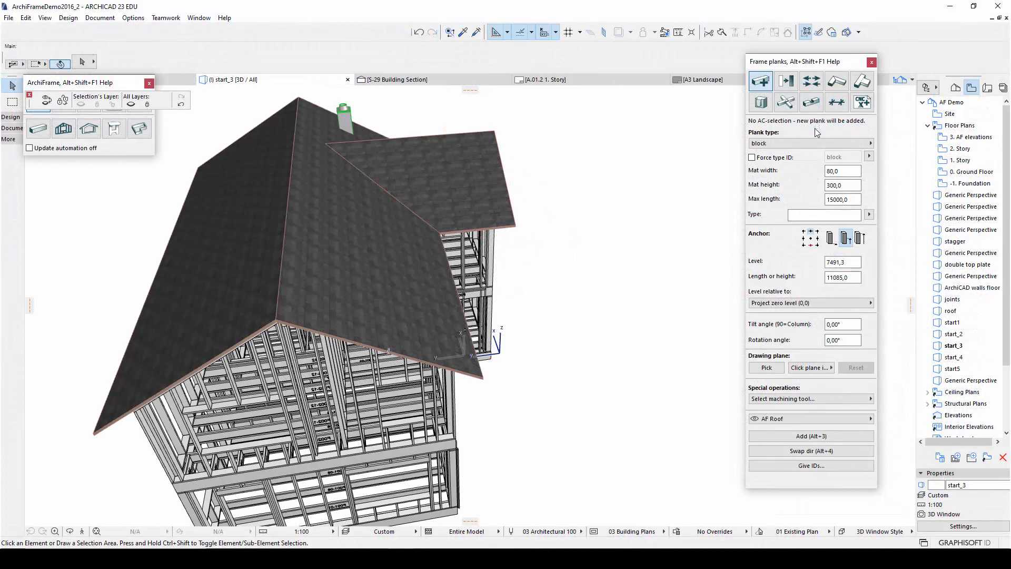
# Set the new plank to type I 300 at level -148, using a drawing plane picked from the roof slope above the gable wall.
pyautogui.click(817, 144)
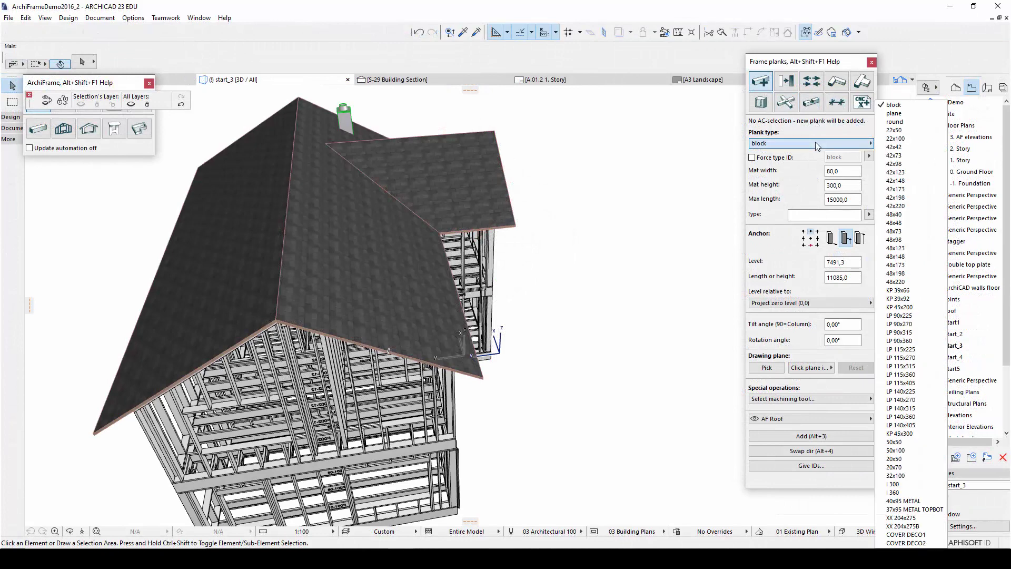
pyautogui.click(905, 484)
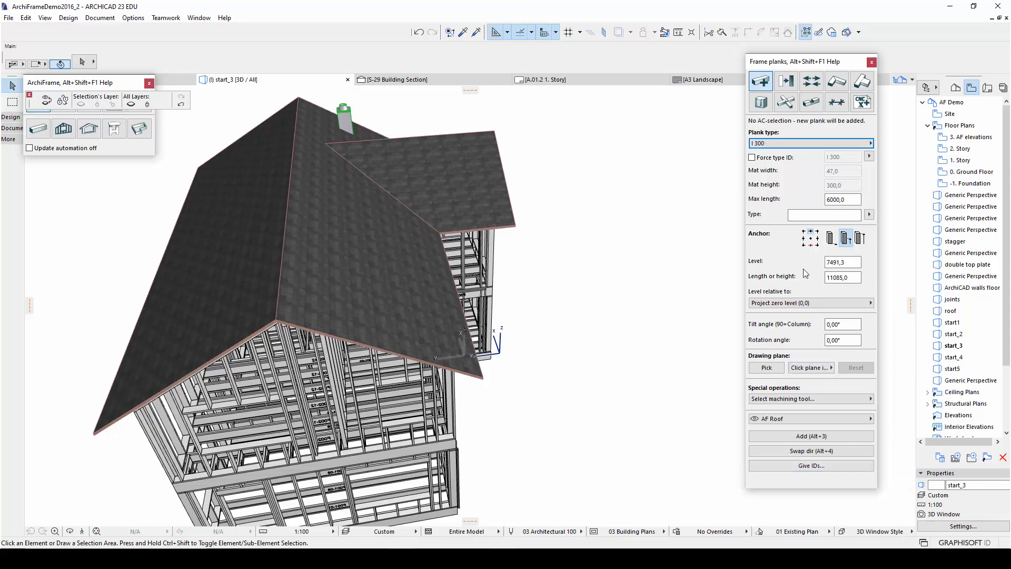
pyautogui.press('o')
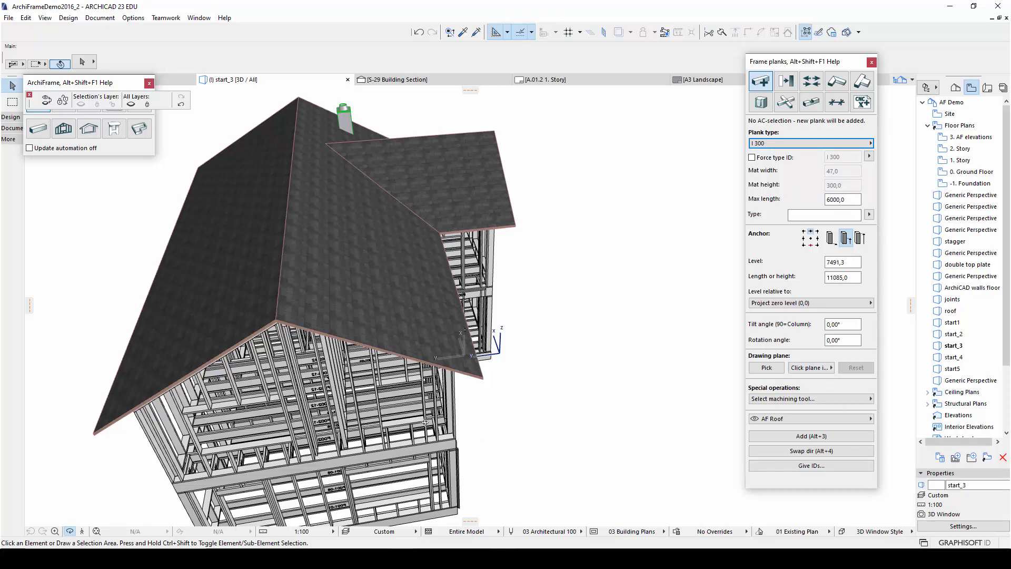
pyautogui.moveTo(441, 401); pyautogui.dragTo(506, 123)
pyautogui.scroll(3, 476, 157)
pyautogui.scroll(1, 476, 156)
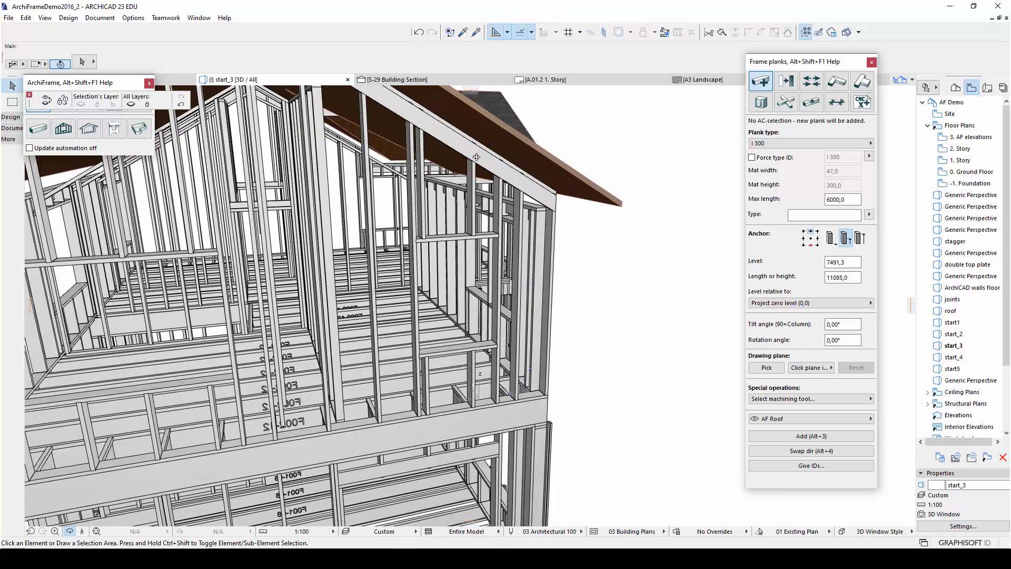
pyautogui.click(809, 367)
pyautogui.click(809, 367)
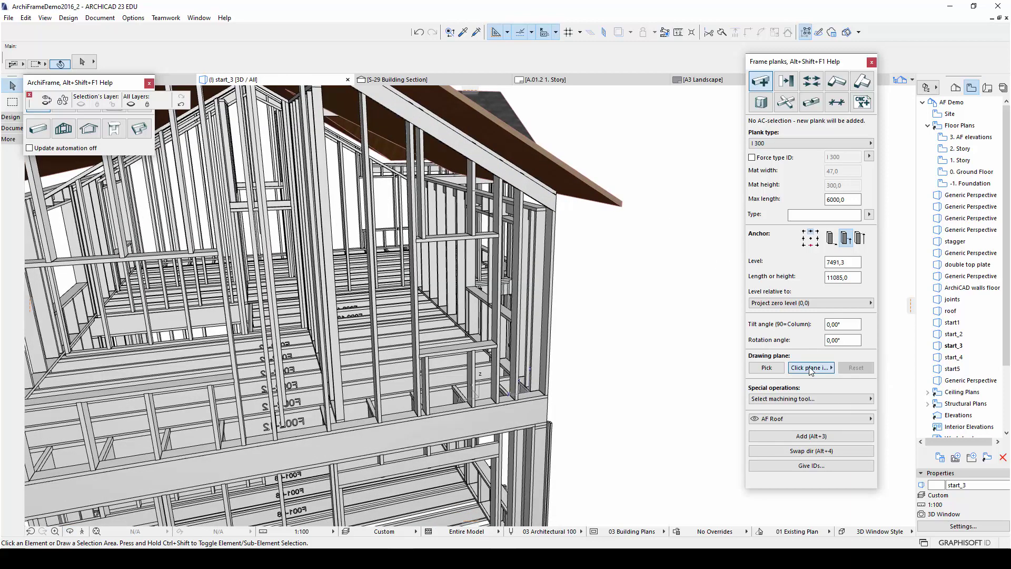
pyautogui.click(765, 367)
pyautogui.click(767, 369)
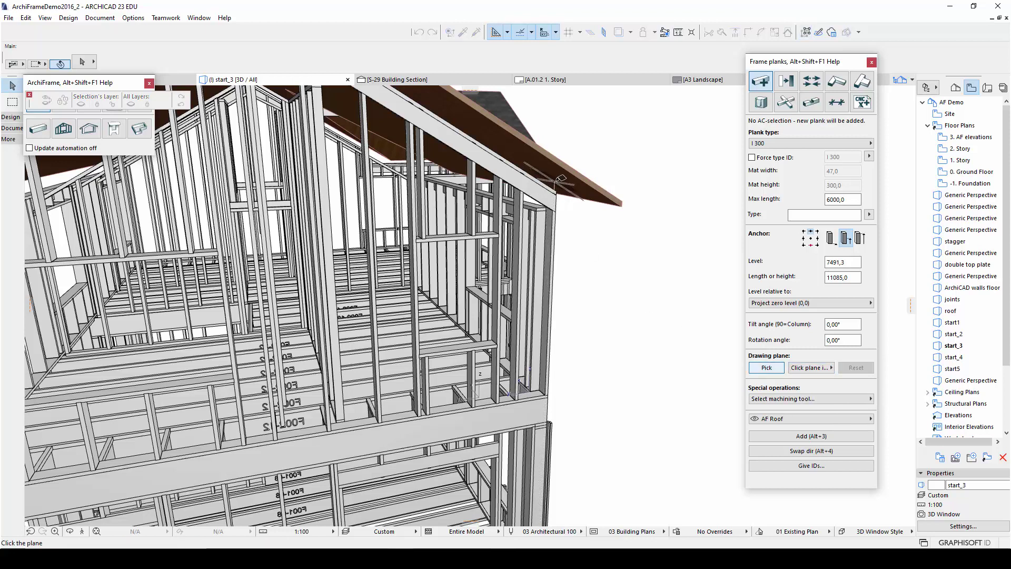
pyautogui.click(561, 178)
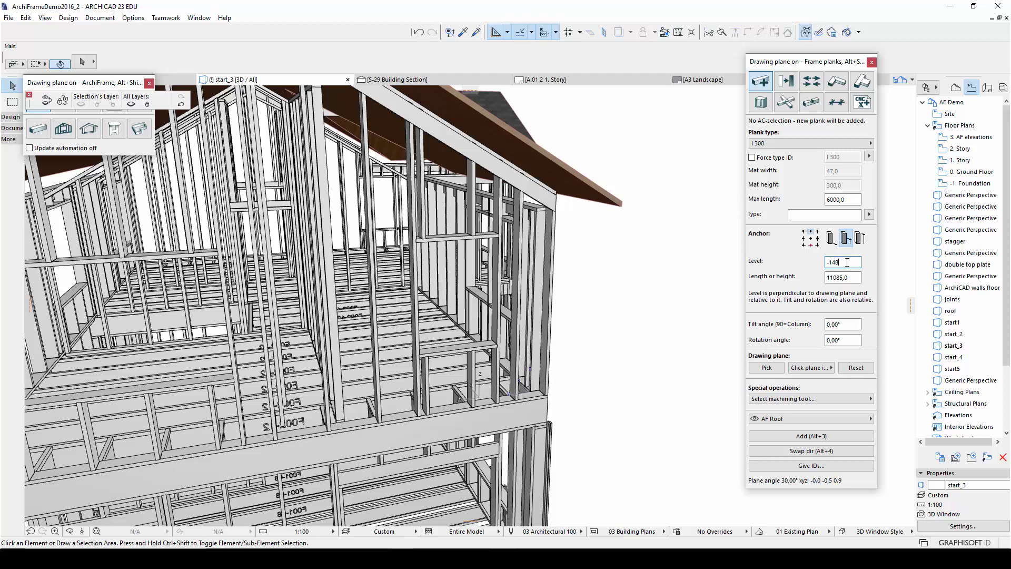
# On the 2. Story plan, draw a rafter about 4358 mm long from the marked point outside the wall to just past the ridge beam.
pyautogui.click(162, 80)
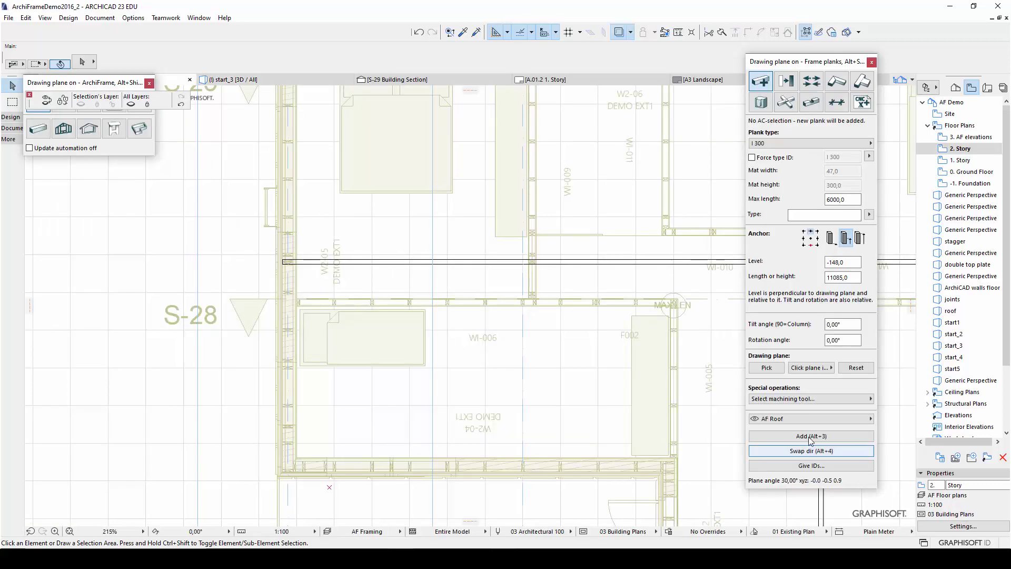
pyautogui.click(796, 436)
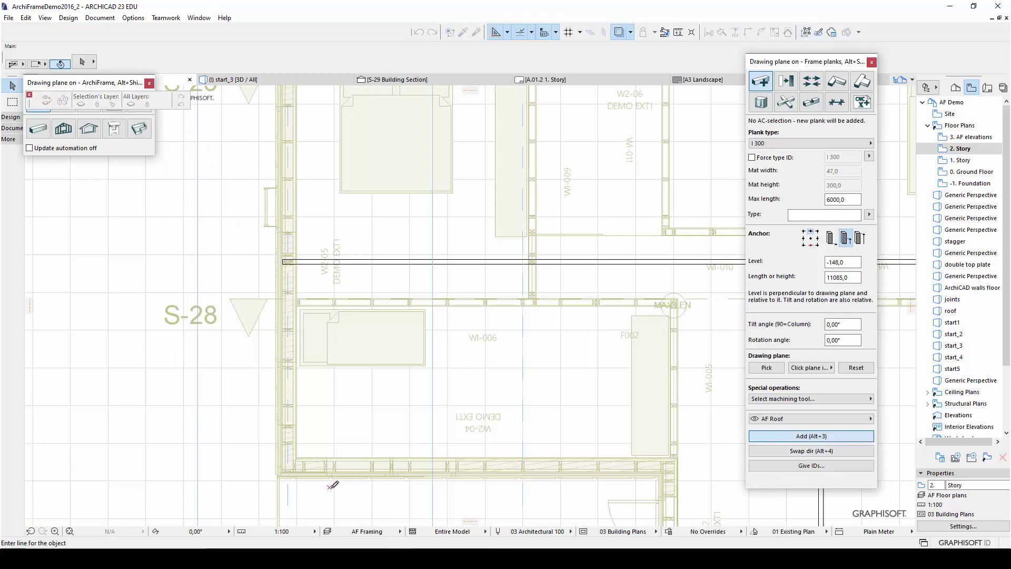
pyautogui.click(330, 487)
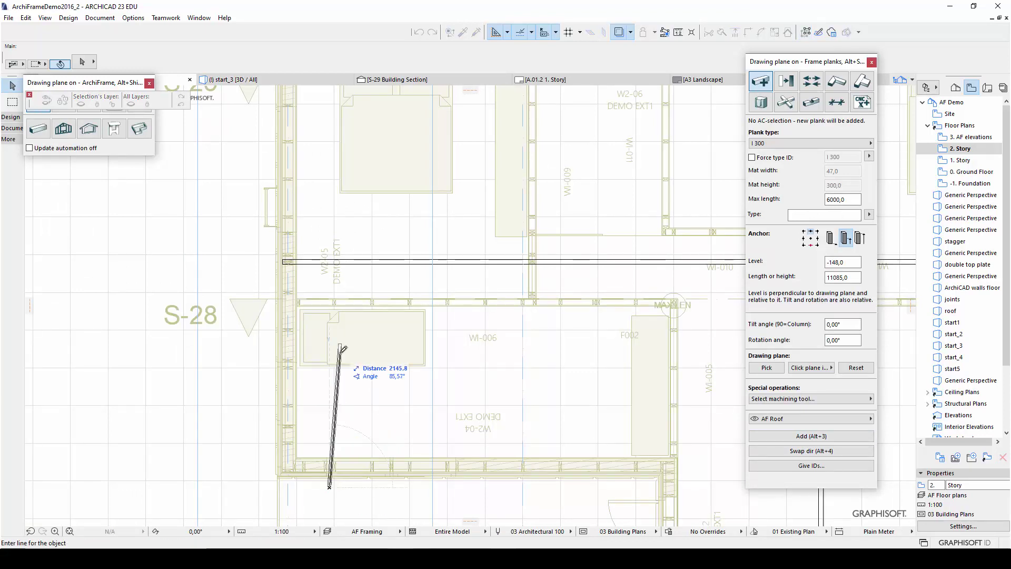
pyautogui.click(330, 245)
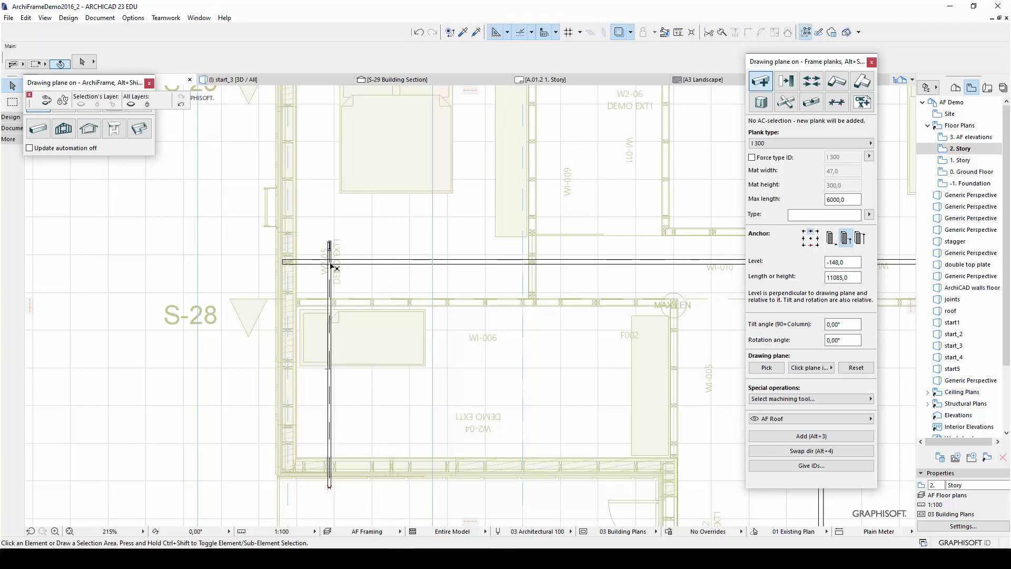
# In the start_3 3D view, hide the roof's layer, Roof - top layer, to expose the framing.
pyautogui.click(274, 80)
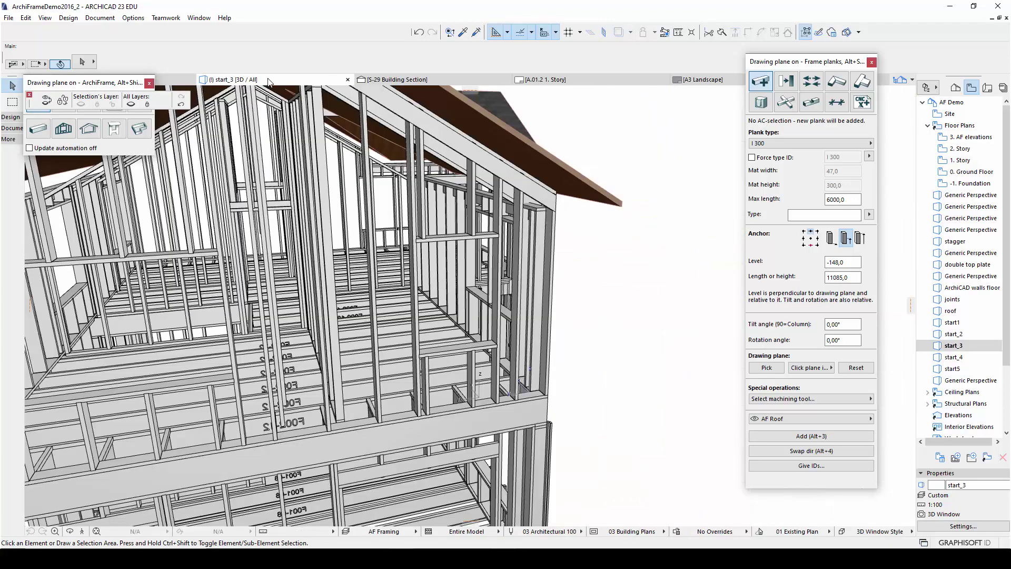
pyautogui.keyDown('shift'); pyautogui.moveTo(610, 282); pyautogui.dragTo(437, 165, button='middle'); pyautogui.keyUp('shift')
pyautogui.click(441, 167)
pyautogui.click(81, 104)
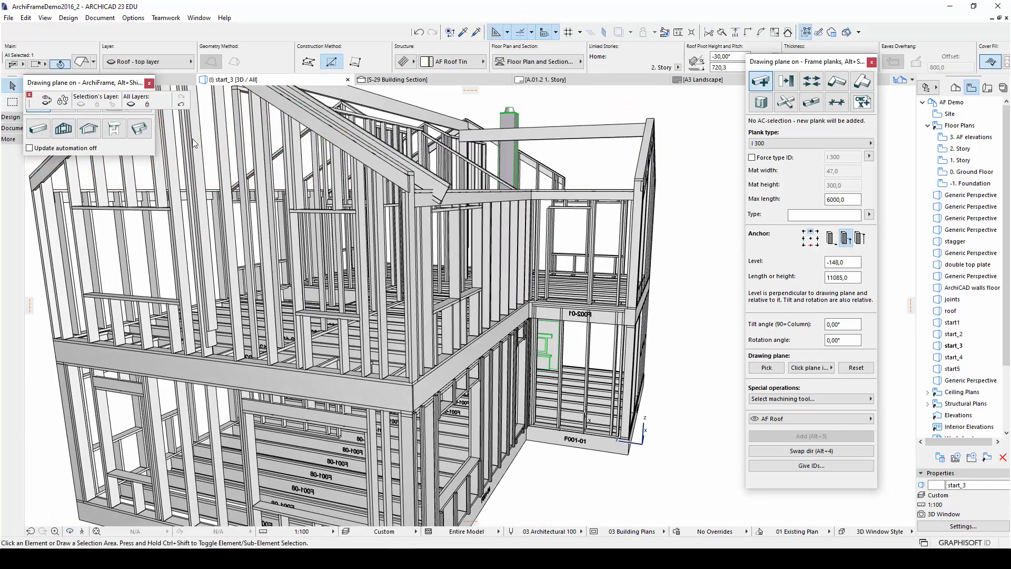
# Adjust the new rafter's lower end to the wall's top plate with gap 0,0 and end shape Angled remove old cuttings.
pyautogui.scroll(5, 346, 254)
pyautogui.scroll(5, 414, 240)
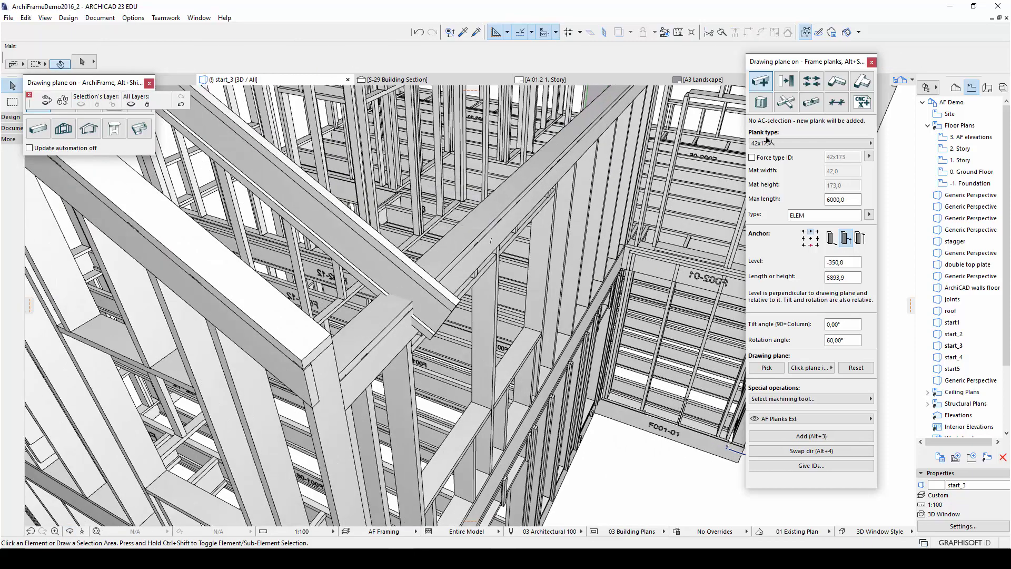
pyautogui.click(862, 82)
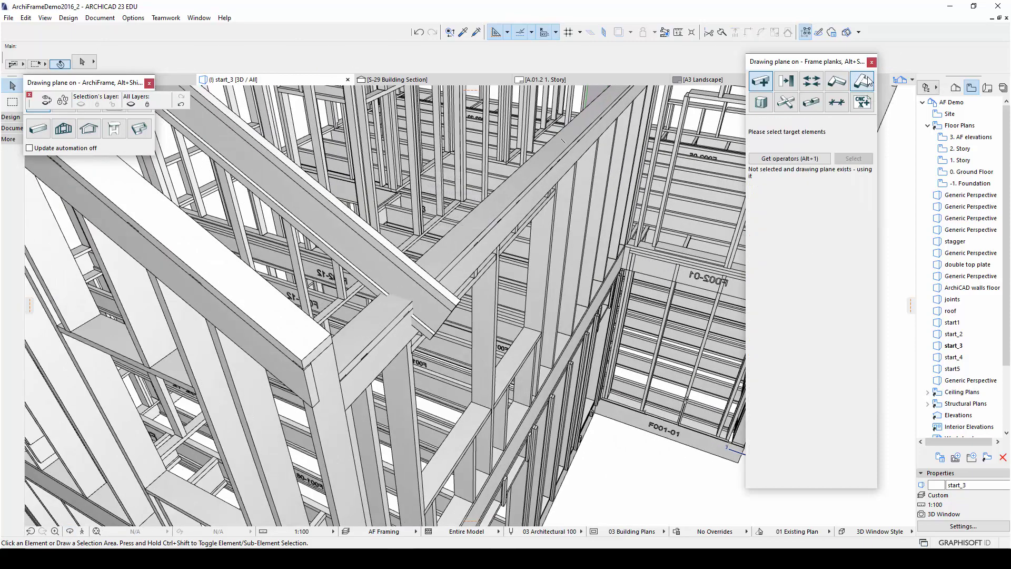
pyautogui.click(456, 277)
pyautogui.click(777, 159)
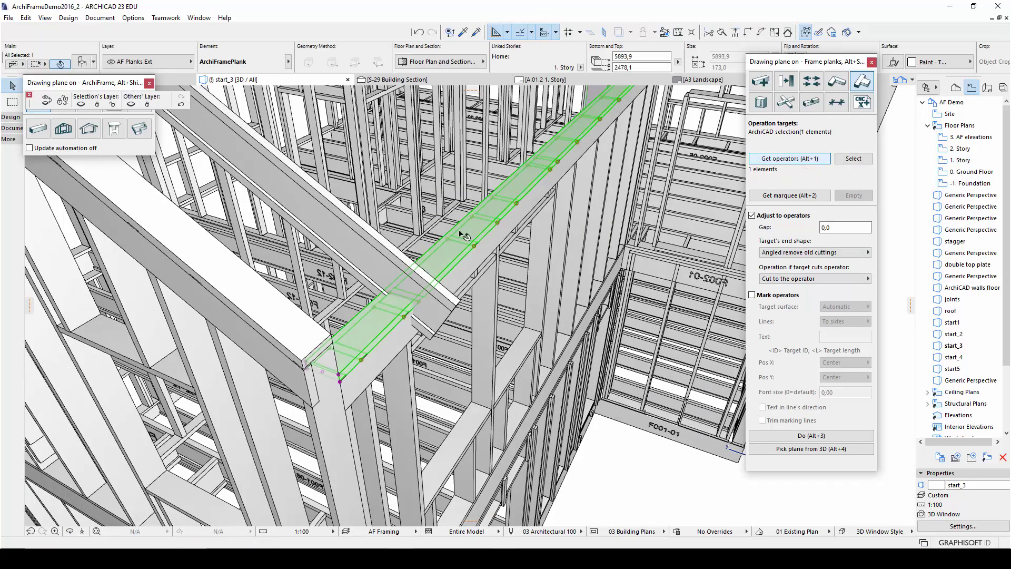
pyautogui.click(386, 260)
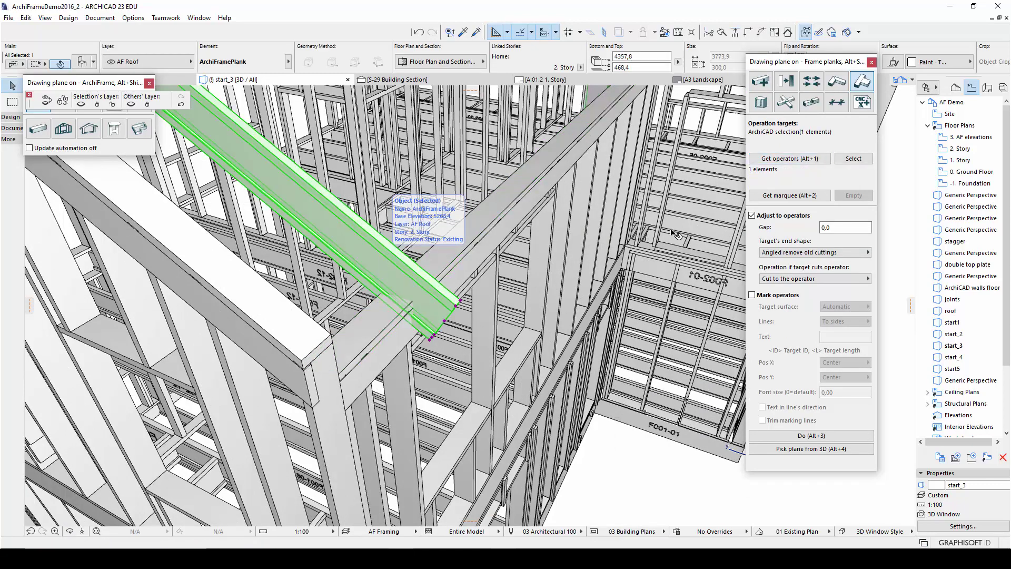
pyautogui.click(808, 436)
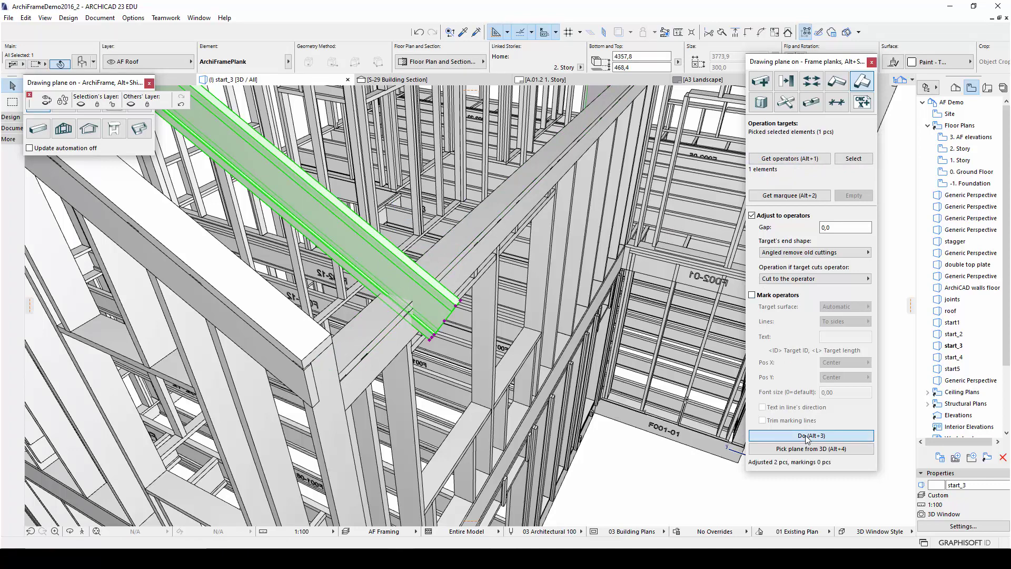
# Cut the rafter's lower end at the wall's vertical face plane with end shape Angled and remove the cut-off piece.
pyautogui.click(770, 449)
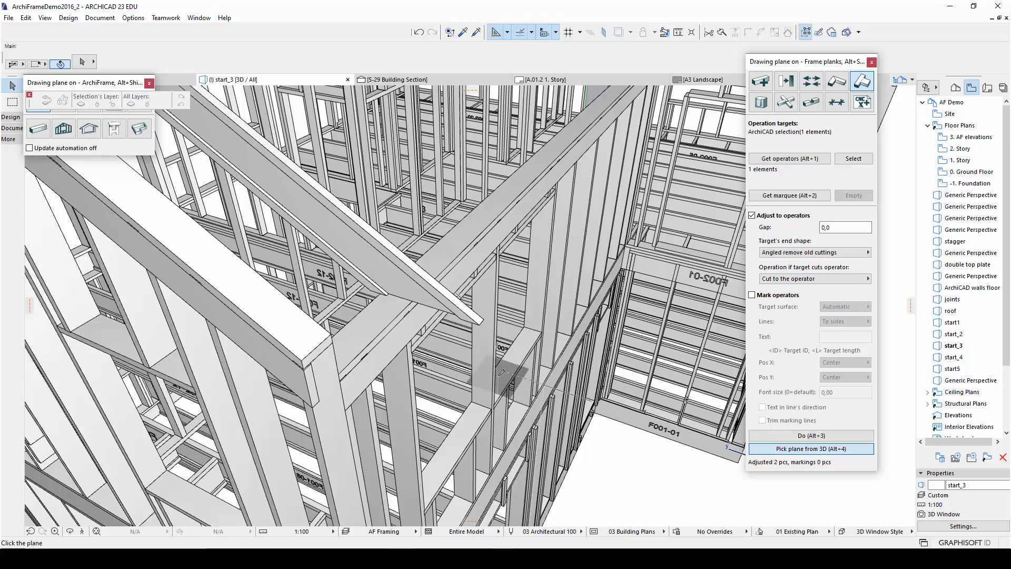
pyautogui.click(401, 349)
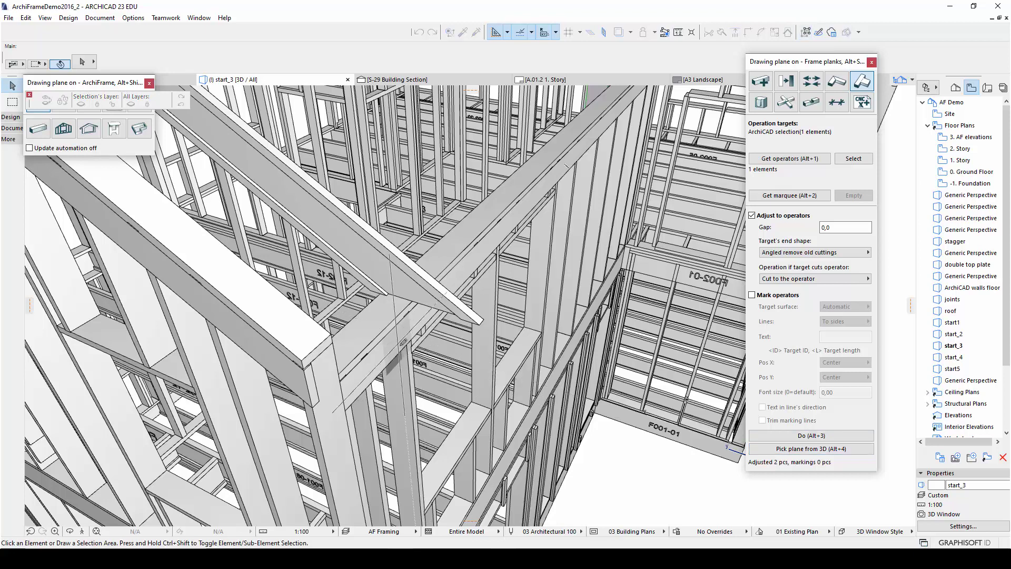
pyautogui.click(430, 304)
pyautogui.click(803, 252)
pyautogui.click(898, 251)
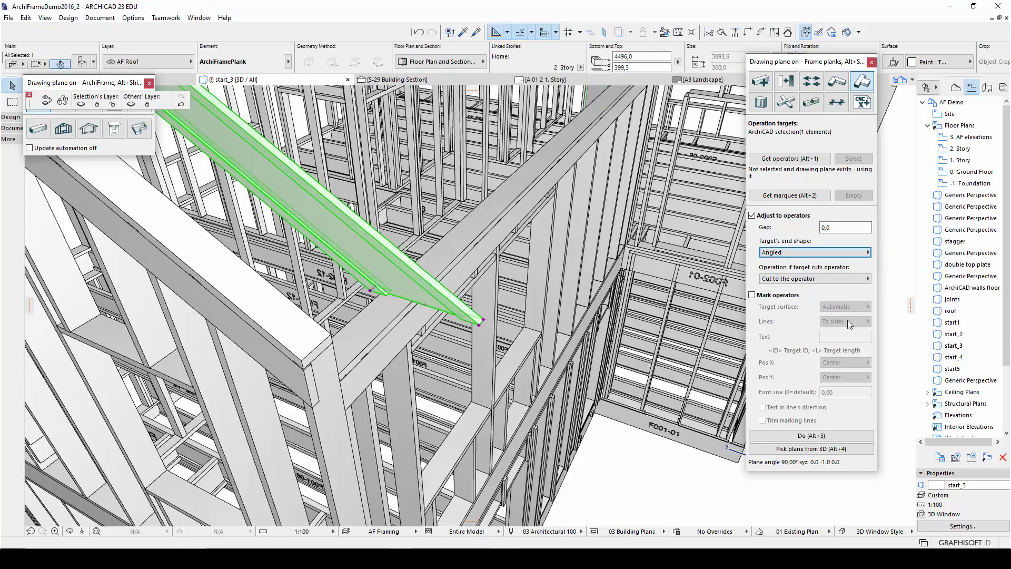
pyautogui.click(811, 435)
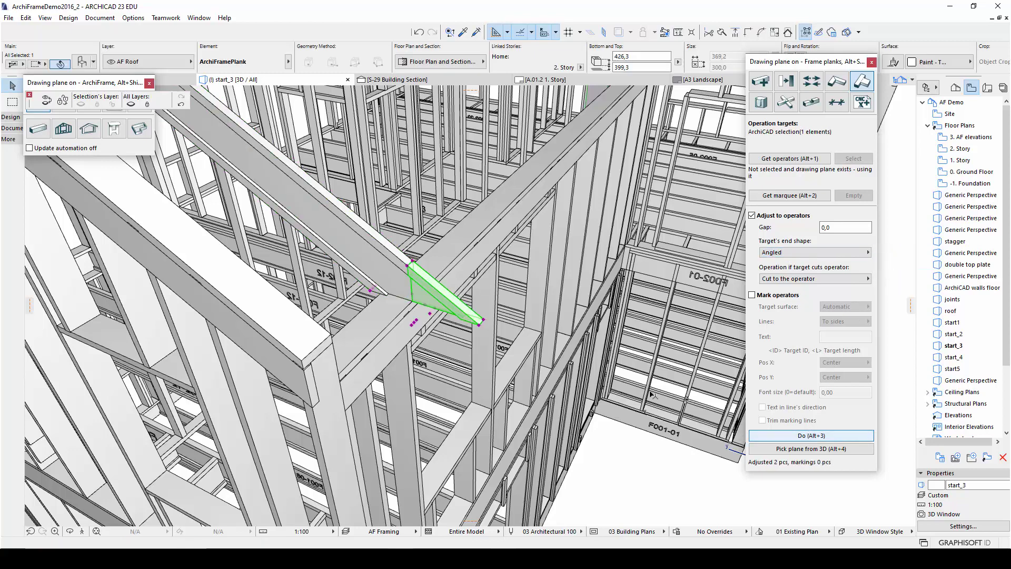
pyautogui.press('Escape')
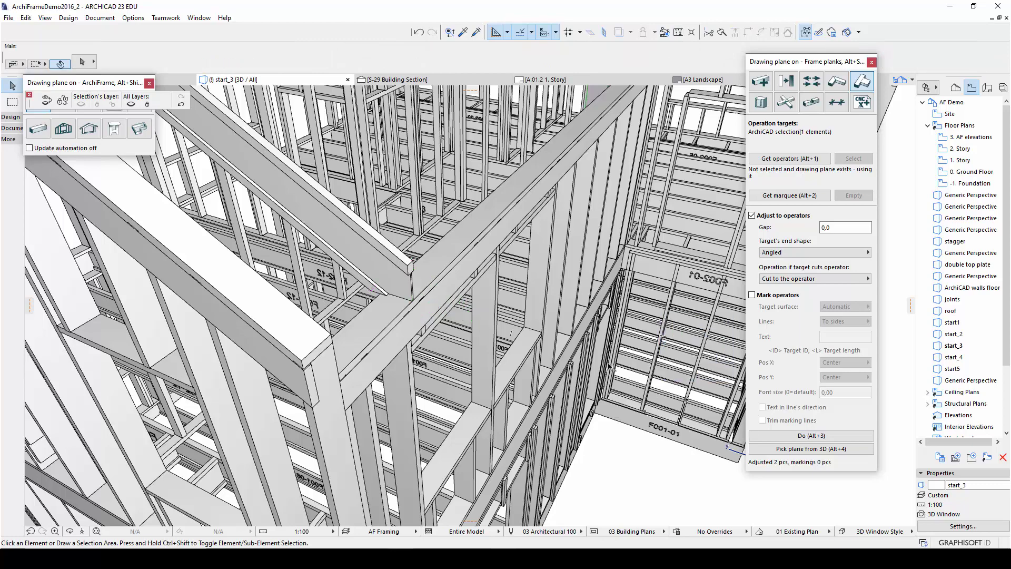
# On the 2. Story plan, mirror a copy of the rafter about the main ridge beam's axis.
pyautogui.scroll(-3, 609, 366)
pyautogui.press('o')
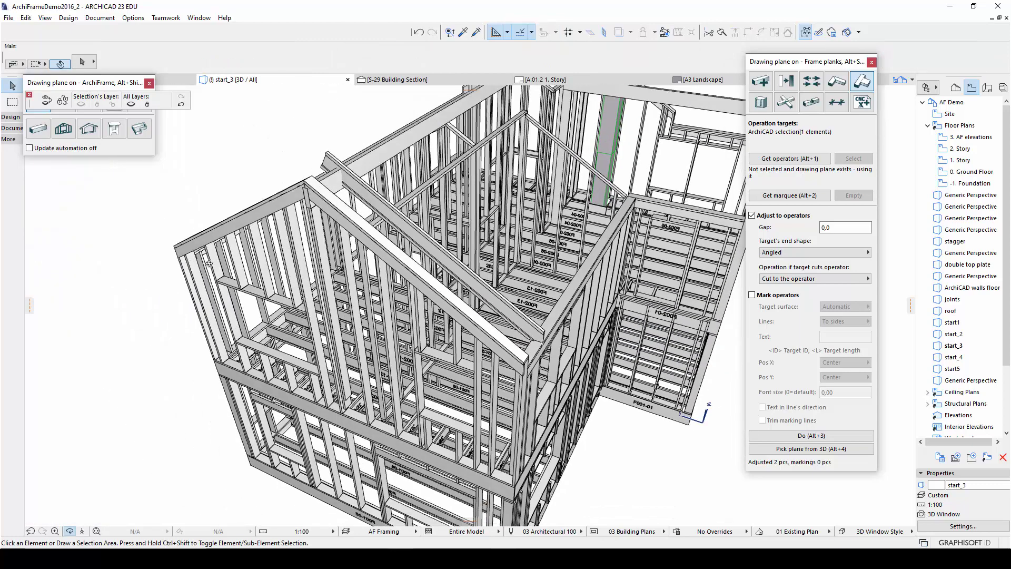
pyautogui.moveTo(235, 263); pyautogui.dragTo(261, 171)
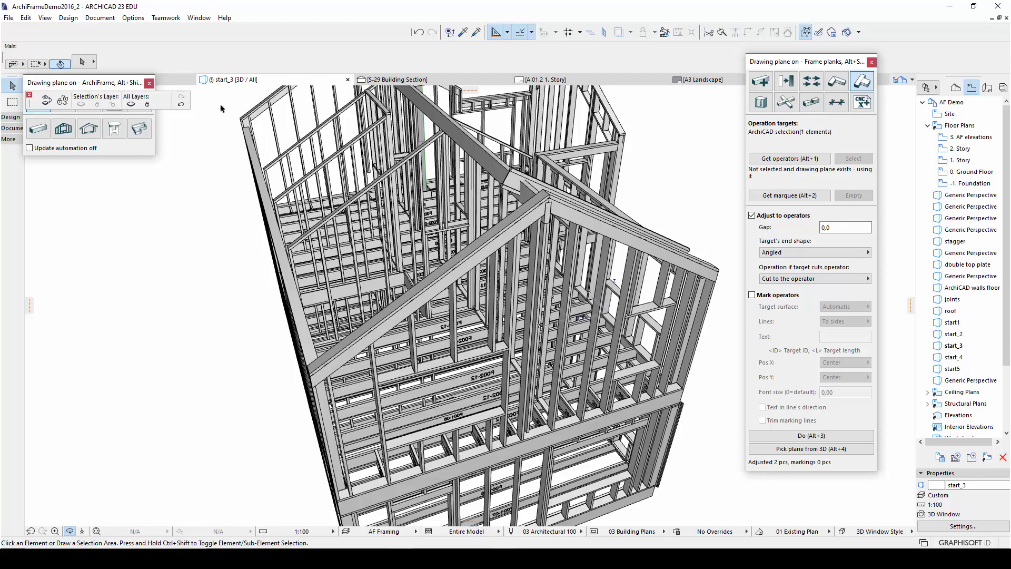
pyautogui.click(177, 80)
pyautogui.click(328, 305)
pyautogui.hotkey('ctrl', 'alt', 'm')
pyautogui.click(283, 262)
pyautogui.click(389, 263)
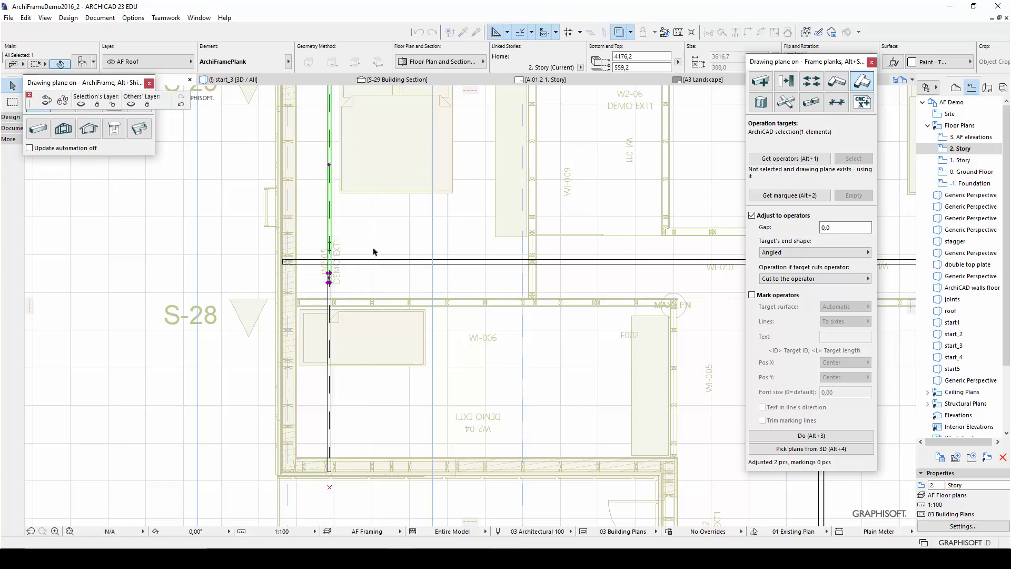
# In the start_3 3D view, join the two opposing rafters to each other at the ridge with gap 0,0.
pyautogui.click(260, 80)
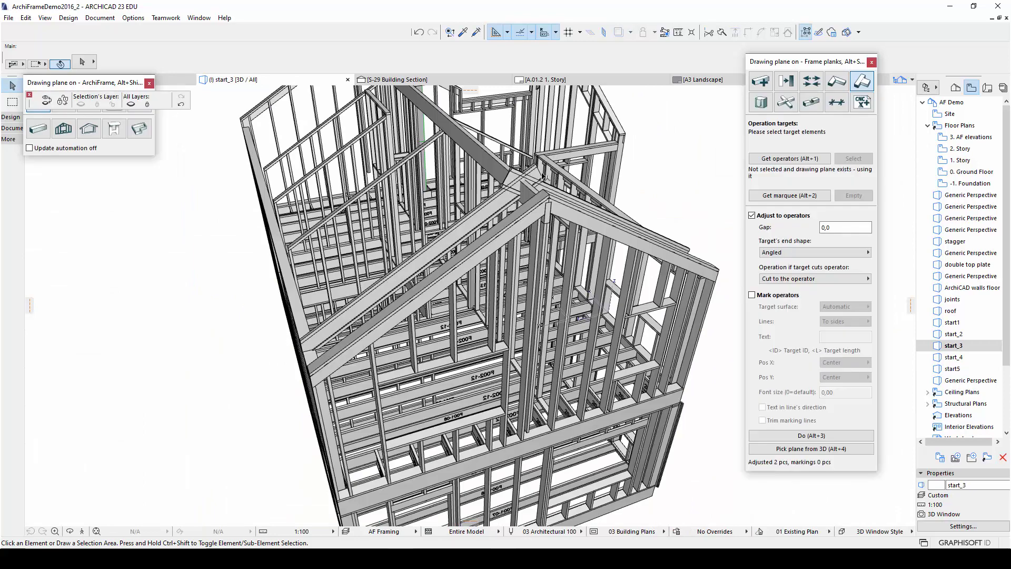
pyautogui.scroll(5, 543, 175)
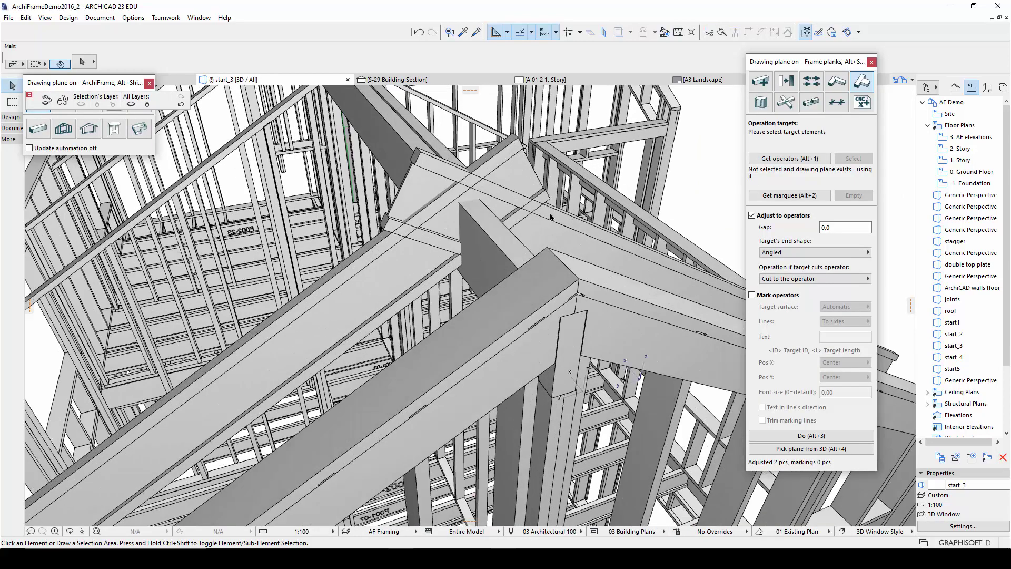
pyautogui.click(835, 87)
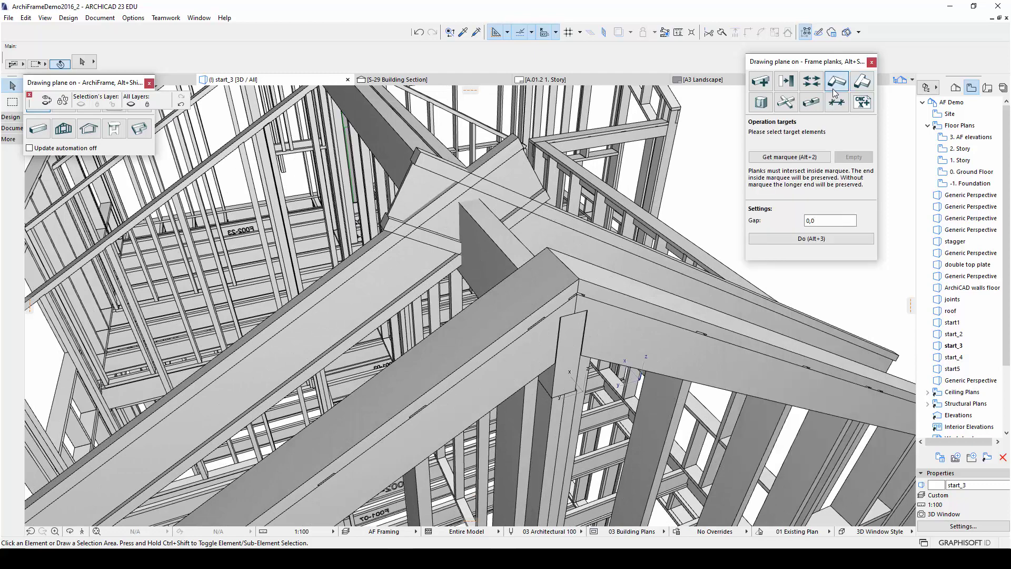
pyautogui.click(545, 227)
pyautogui.keyDown('shift'); pyautogui.click(518, 180); pyautogui.keyUp('shift')
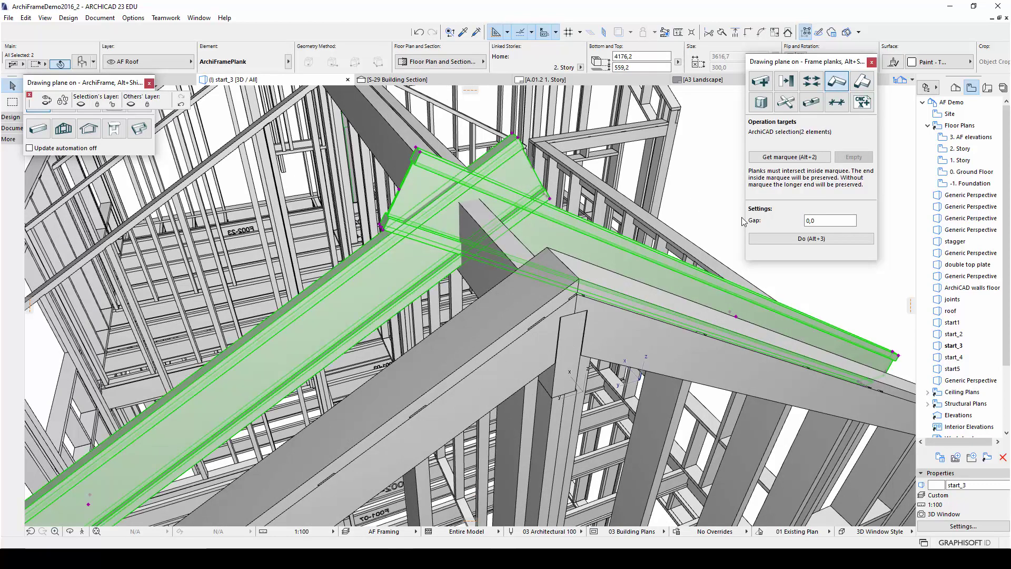
pyautogui.click(811, 239)
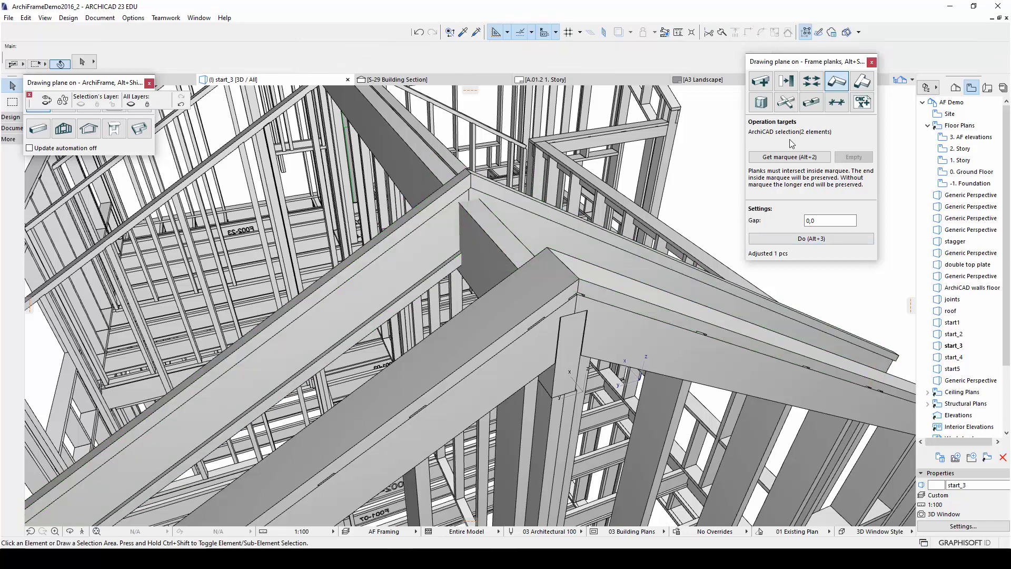
# Groove the ridge beam around the two opposing rafters, using the rafters as operators and dimensioning by an oversize of 2,0.
pyautogui.click(811, 104)
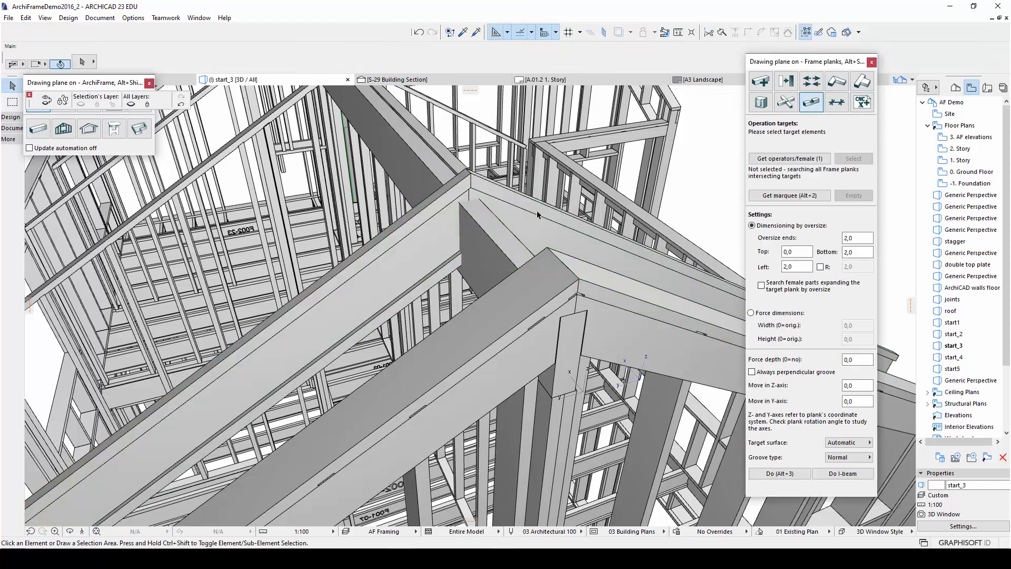
pyautogui.click(537, 214)
pyautogui.keyDown('shift'); pyautogui.click(368, 261); pyautogui.keyUp('shift')
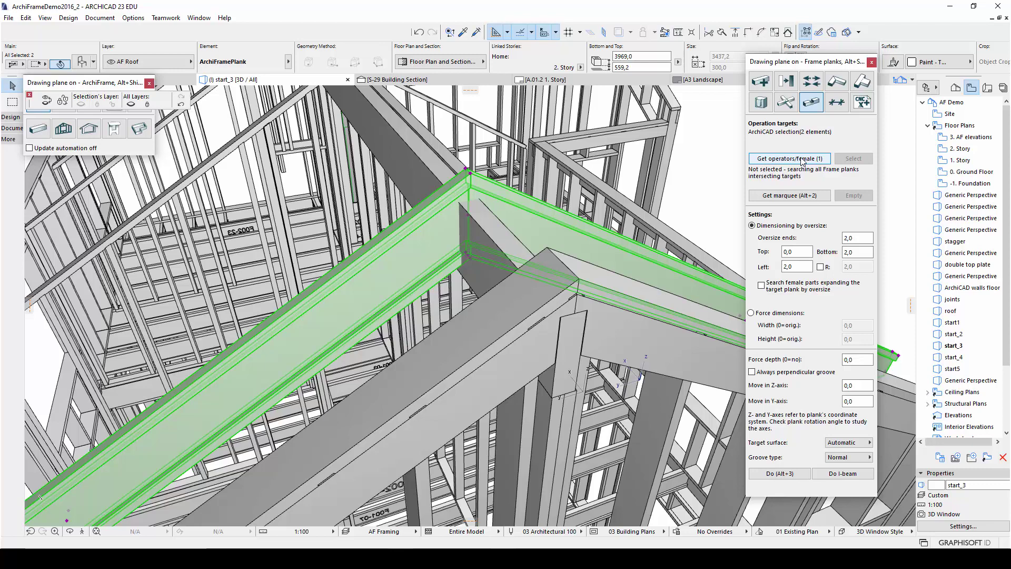
pyautogui.click(802, 159)
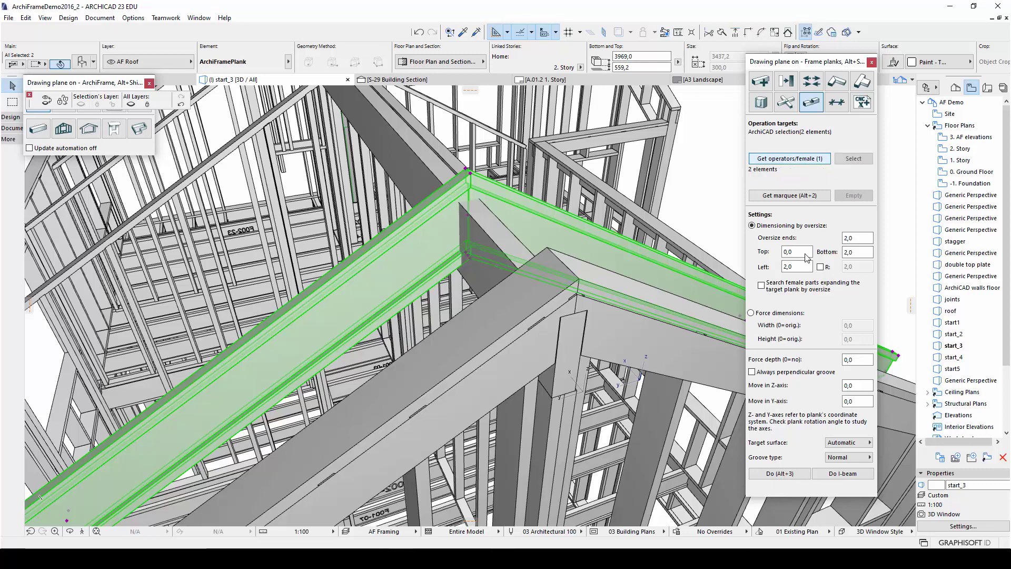
pyautogui.hotkey('alt', '3')
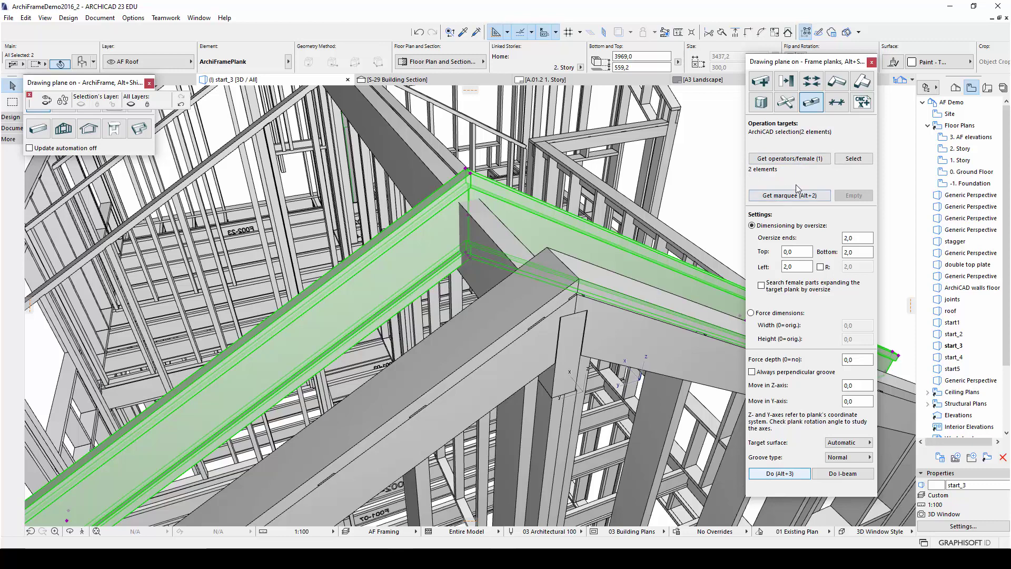
pyautogui.click(799, 162)
pyautogui.click(471, 277)
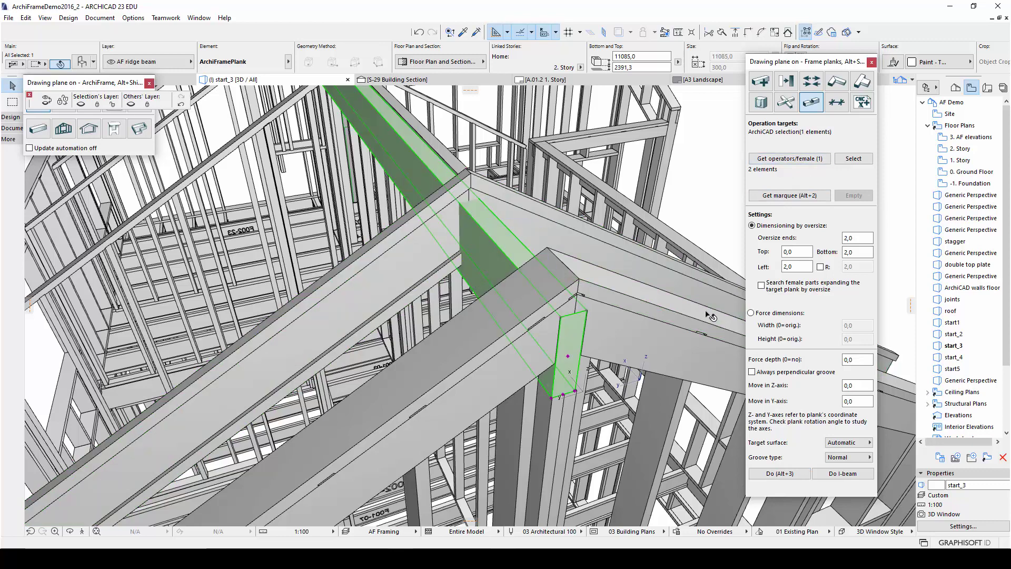
pyautogui.click(760, 473)
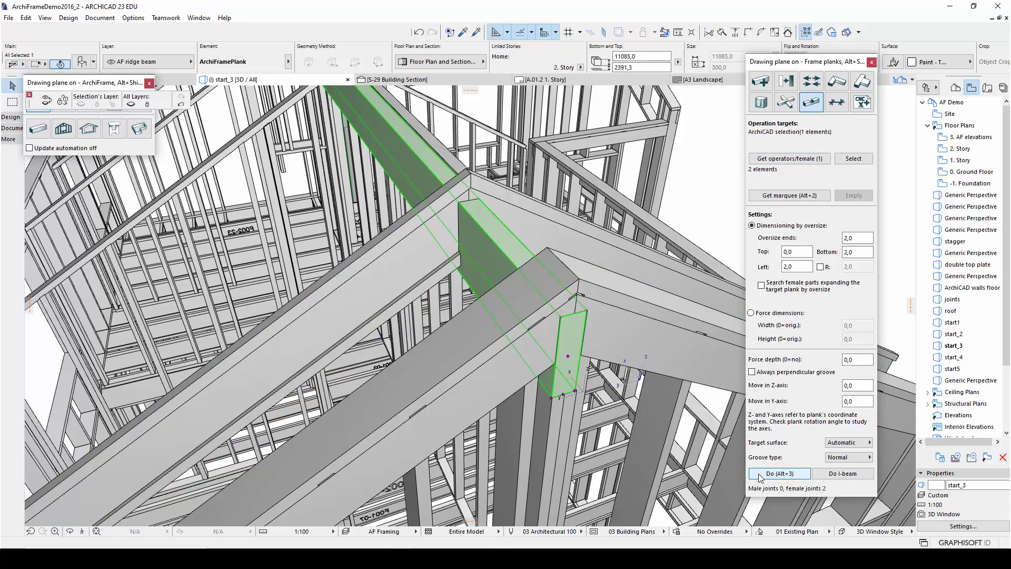
pyautogui.press('Escape')
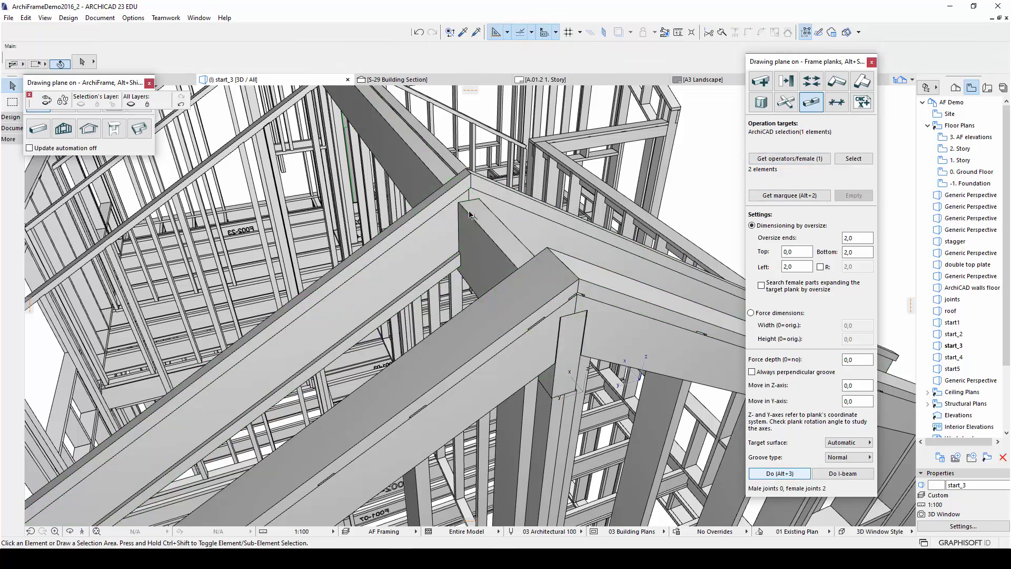
# Examine the grooved joint between the ridge beam and the two rafters from close up and from further away.
pyautogui.keyDown('shift'); pyautogui.moveTo(515, 221); pyautogui.dragTo(312, 239, button='middle'); pyautogui.keyUp('shift')
pyautogui.scroll(5, 597, 216)
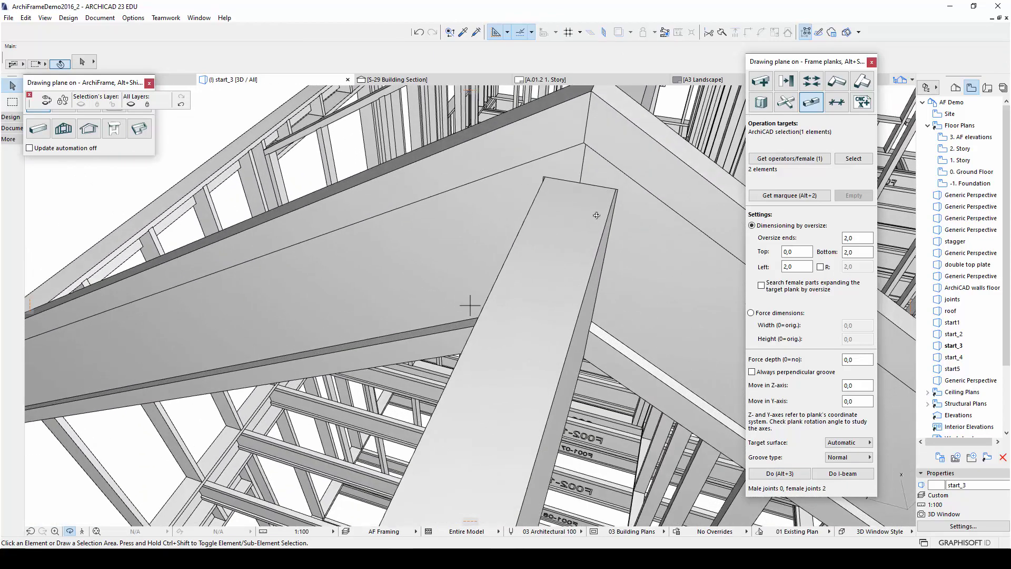
pyautogui.scroll(6, 596, 215)
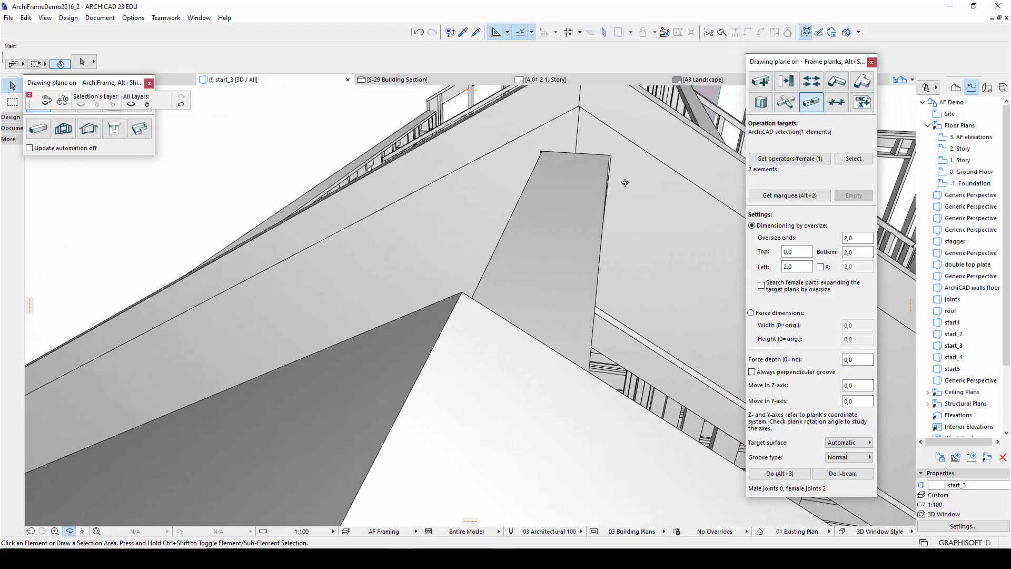
pyautogui.scroll(-5, 625, 183)
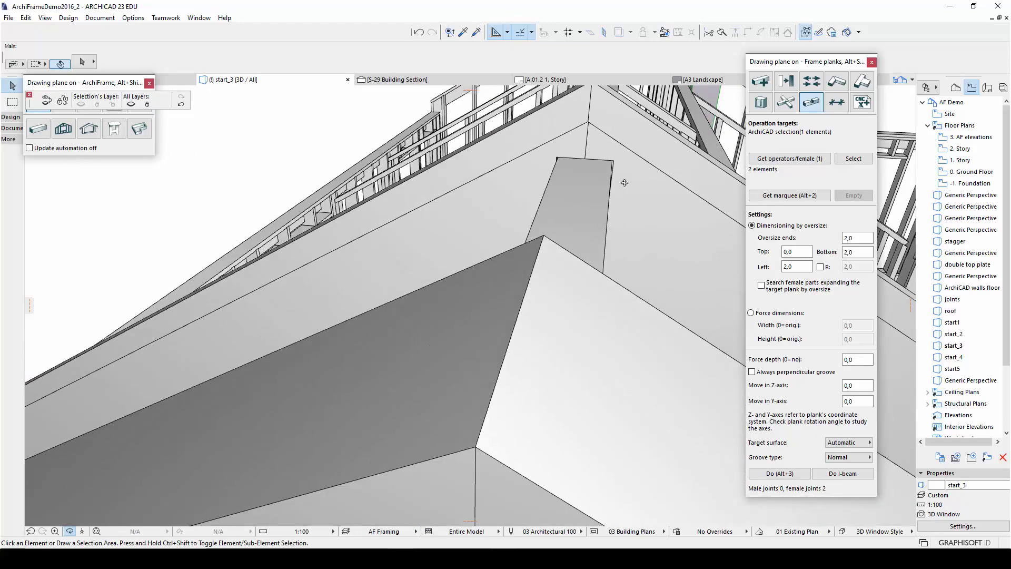
pyautogui.scroll(-8, 624, 182)
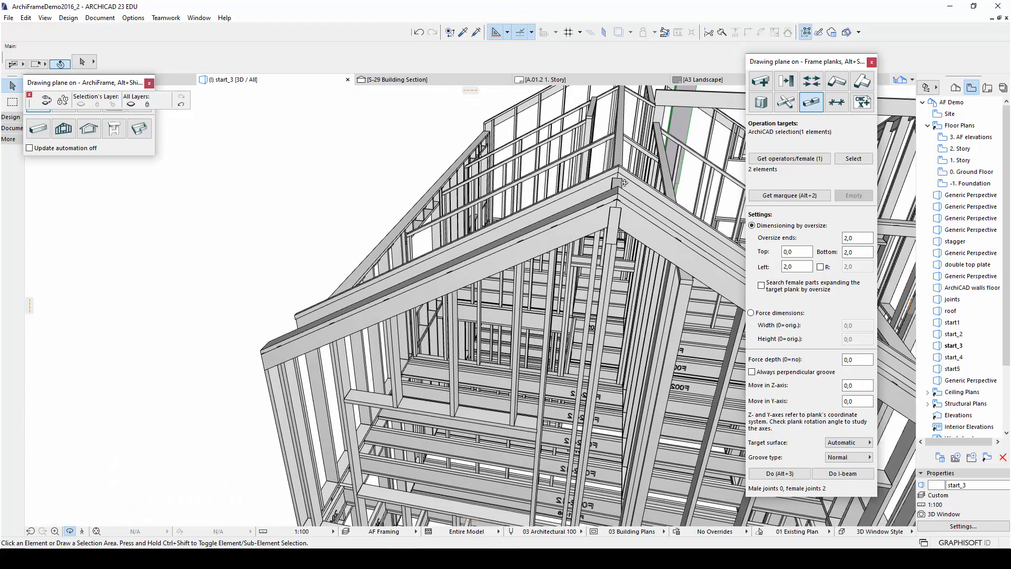
pyautogui.scroll(-1, 624, 183)
pyautogui.keyDown('shift'); pyautogui.moveTo(593, 225); pyautogui.dragTo(669, 230, button='middle'); pyautogui.keyUp('shift')
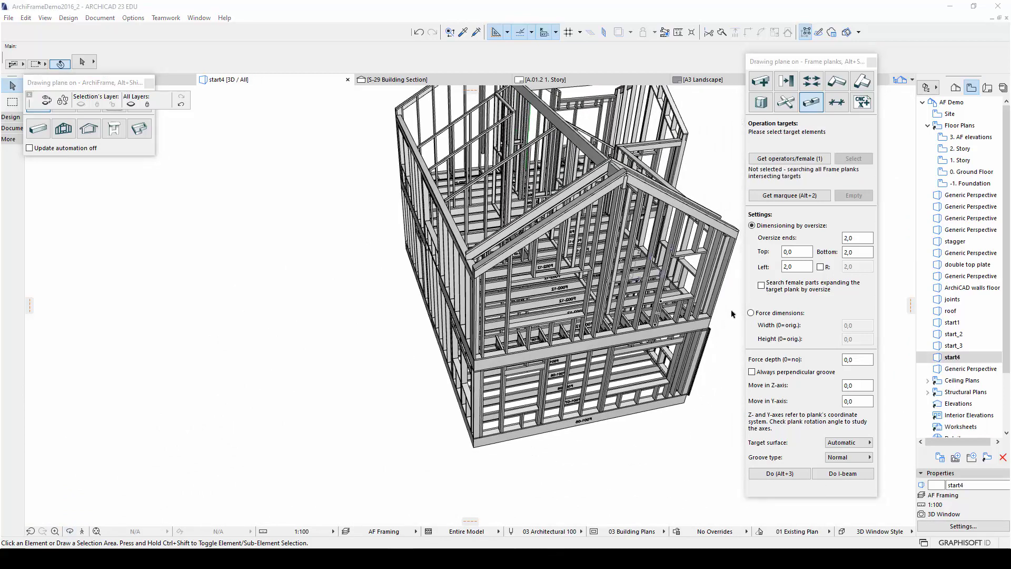
# Set up a new 42x148 plank with a bottom-centre anchor and pick the sloping top face of the rafter as its drawing plane.
pyautogui.click(761, 81)
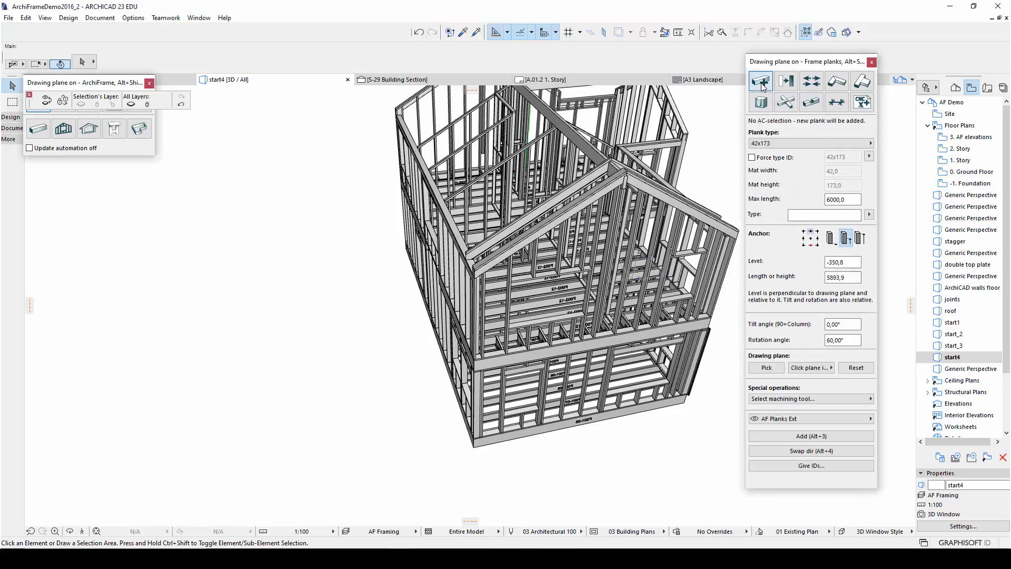
pyautogui.click(794, 142)
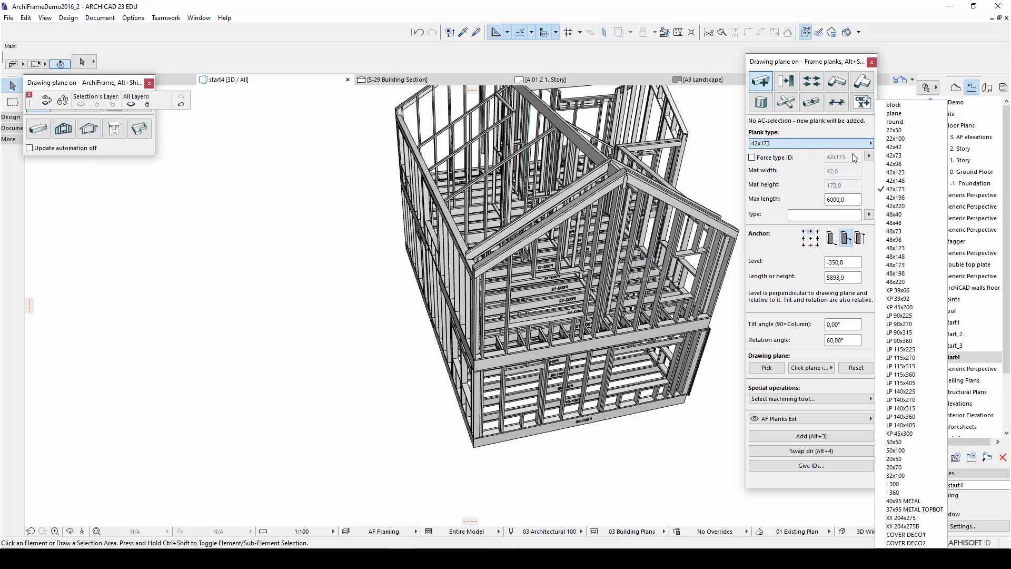
pyautogui.click(894, 181)
pyautogui.click(812, 244)
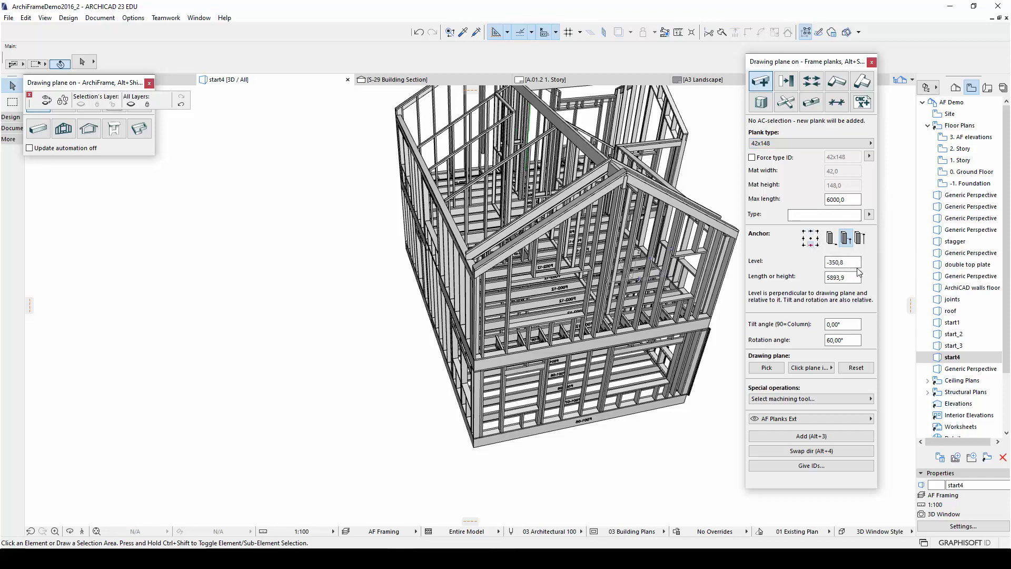
pyautogui.click(769, 369)
pyautogui.scroll(5, 577, 371)
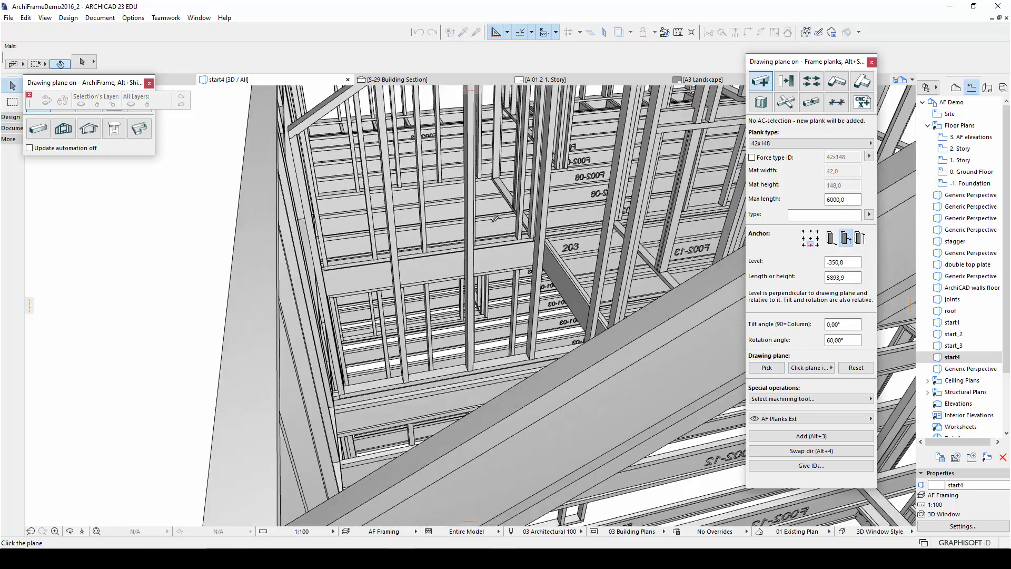
pyautogui.click(577, 368)
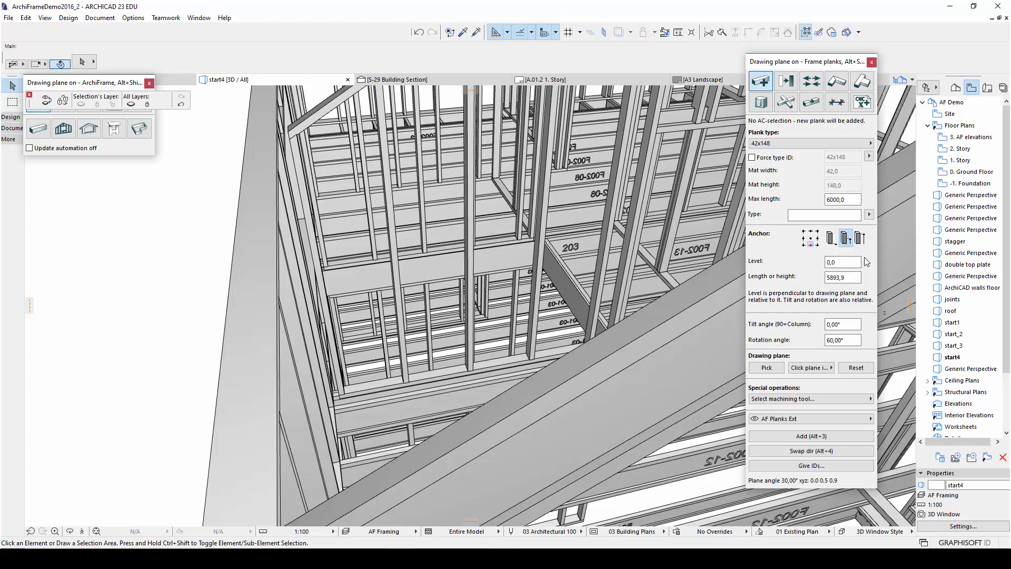
# On the 2. Story plan, add the 42x148 plank along the rafter from the ridge beam's axis past the eaves, about 4503,5 long.
pyautogui.click(174, 81)
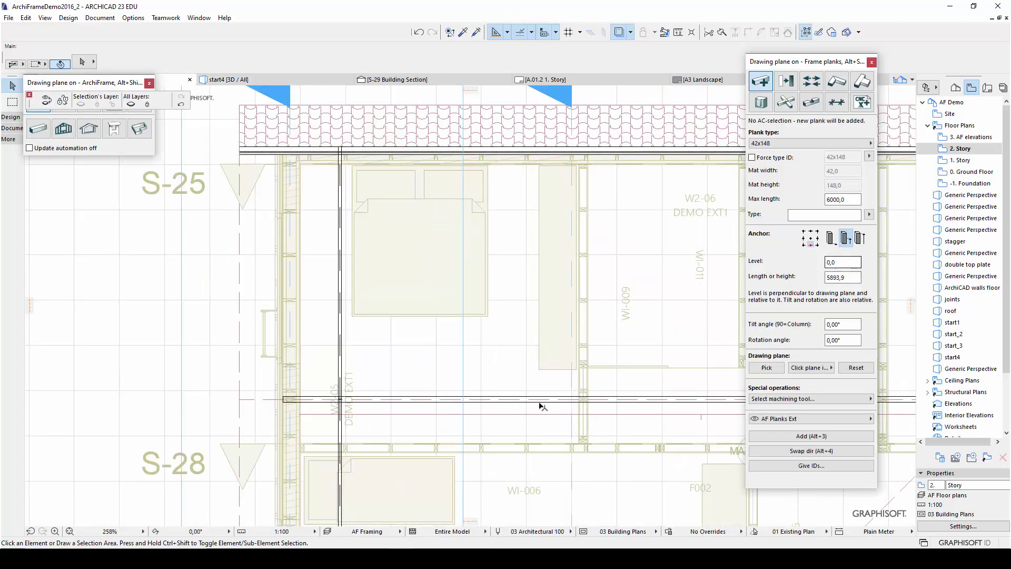
pyautogui.click(795, 437)
pyautogui.scroll(5, 342, 392)
pyautogui.scroll(1, 343, 393)
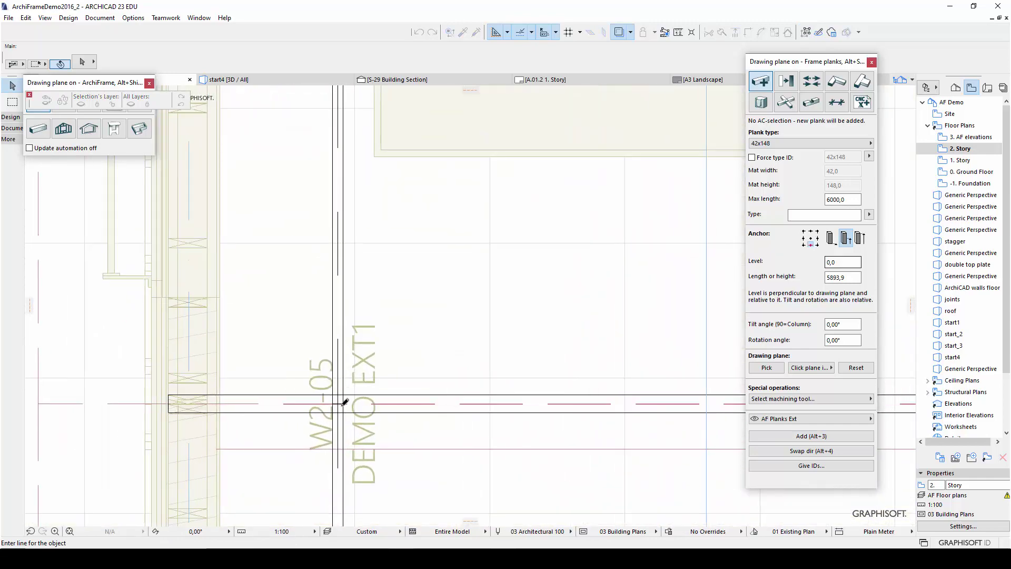
pyautogui.click(342, 401)
pyautogui.scroll(-5, 341, 401)
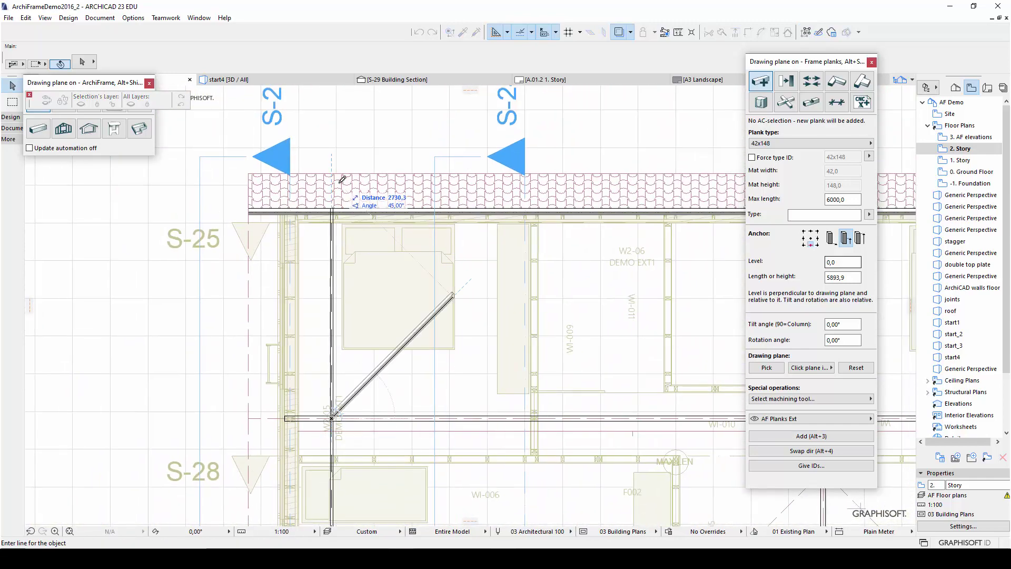
pyautogui.click(332, 172)
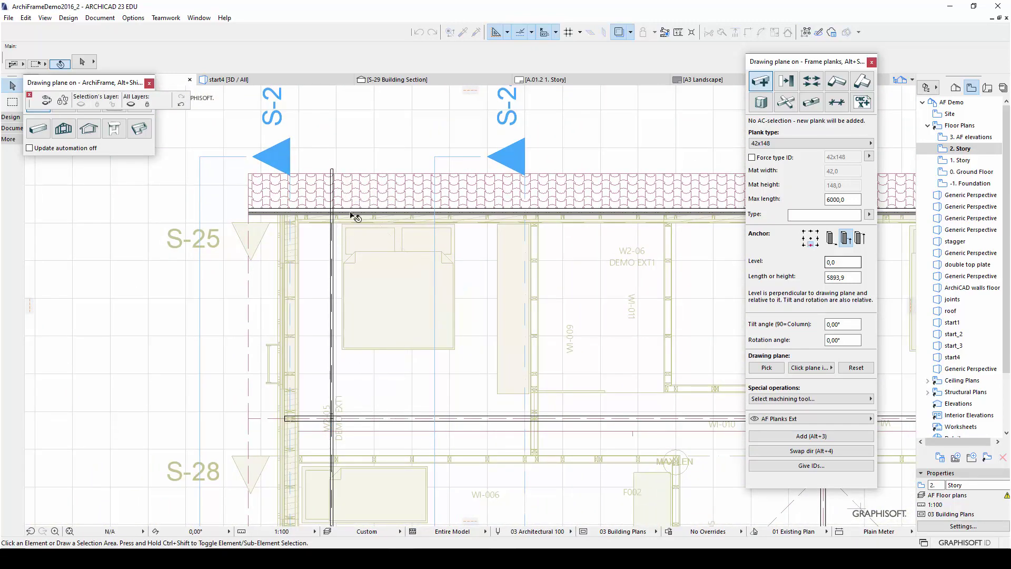
# Mirror a copy of the 42x148 plank about the ridge beam's axis.
pyautogui.click(332, 238)
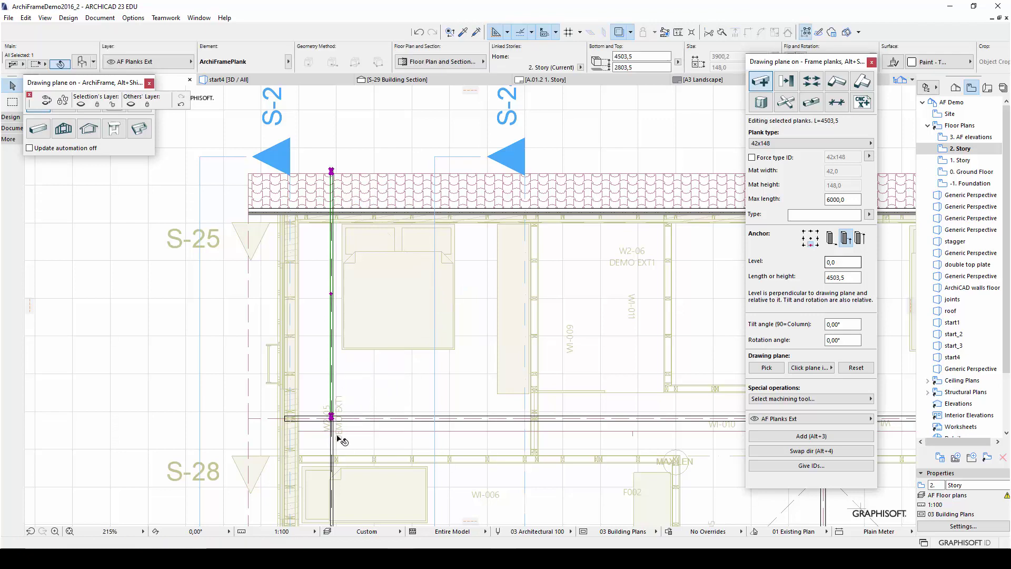
pyautogui.scroll(4, 339, 440)
pyautogui.hotkey('ctrl', 'alt', 'm')
pyautogui.click(228, 400)
pyautogui.click(394, 401)
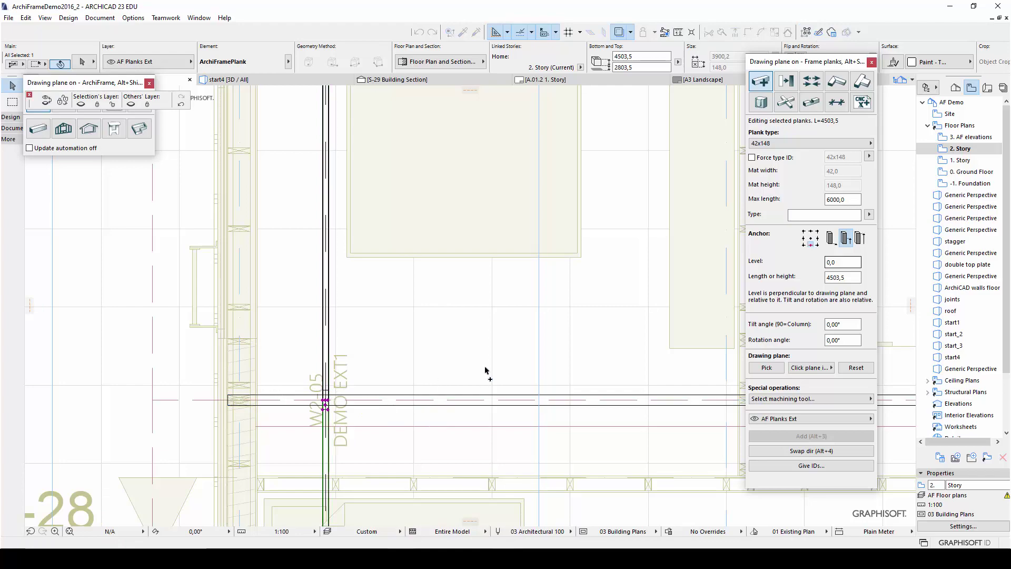
pyautogui.press('Escape')
# In the start4 3D view, join the two 42x148 planks to each other at the ridge with gap 0,0.
pyautogui.click(267, 81)
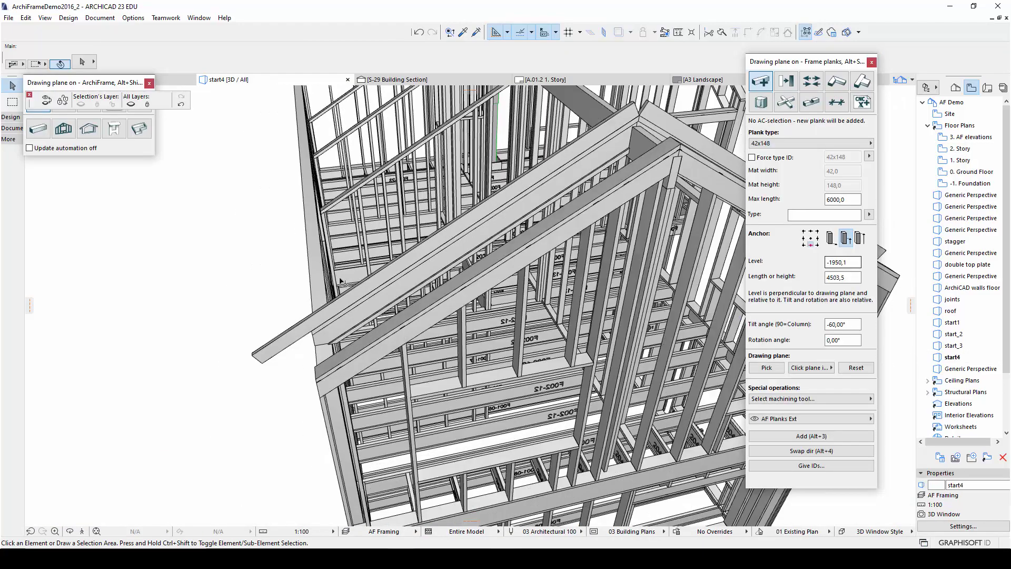
pyautogui.scroll(2, 586, 150)
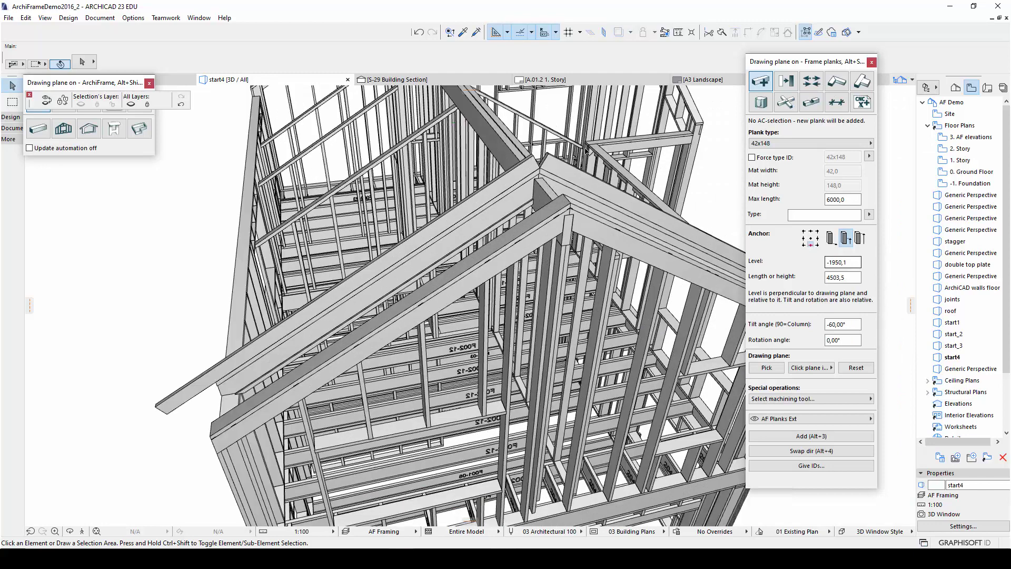
pyautogui.click(546, 165)
pyautogui.click(837, 82)
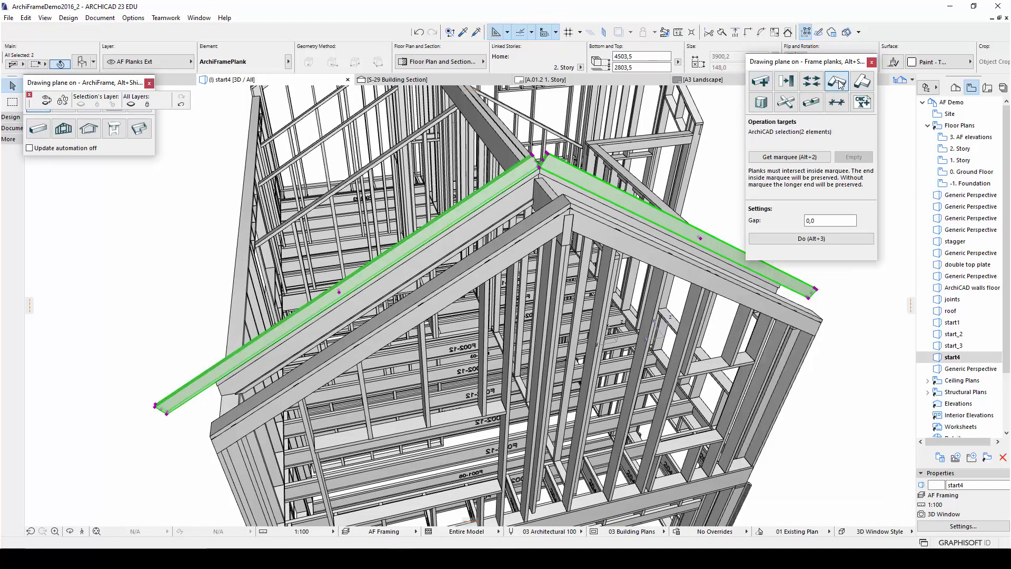
pyautogui.click(815, 243)
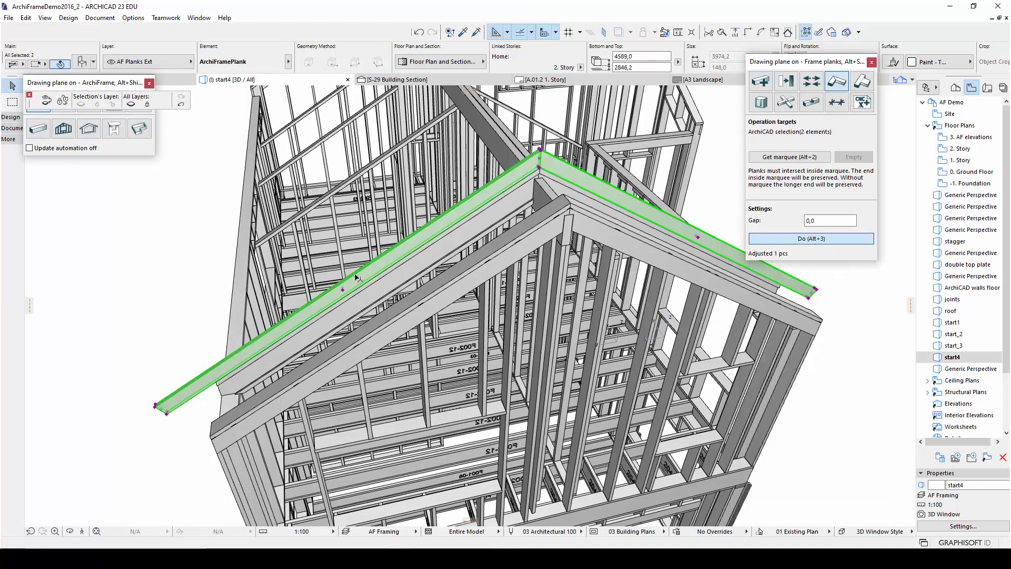
pyautogui.press('Escape')
# Apply the third rafter ending type to the original 42x148 plank's eaves end, with measure A 50,0, B 180,6, added to the plank's end.
pyautogui.click(338, 284)
pyautogui.click(760, 81)
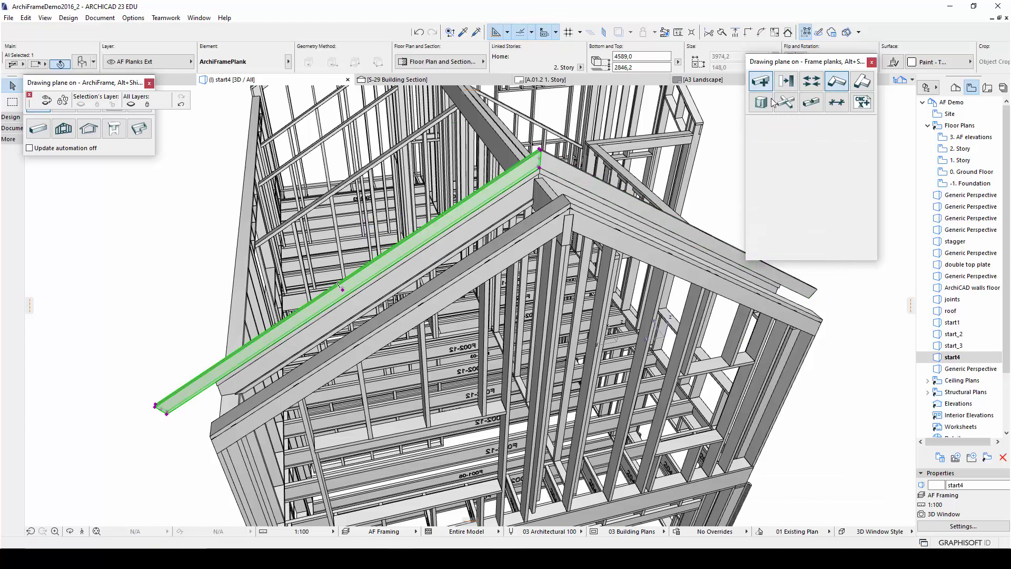
pyautogui.click(840, 398)
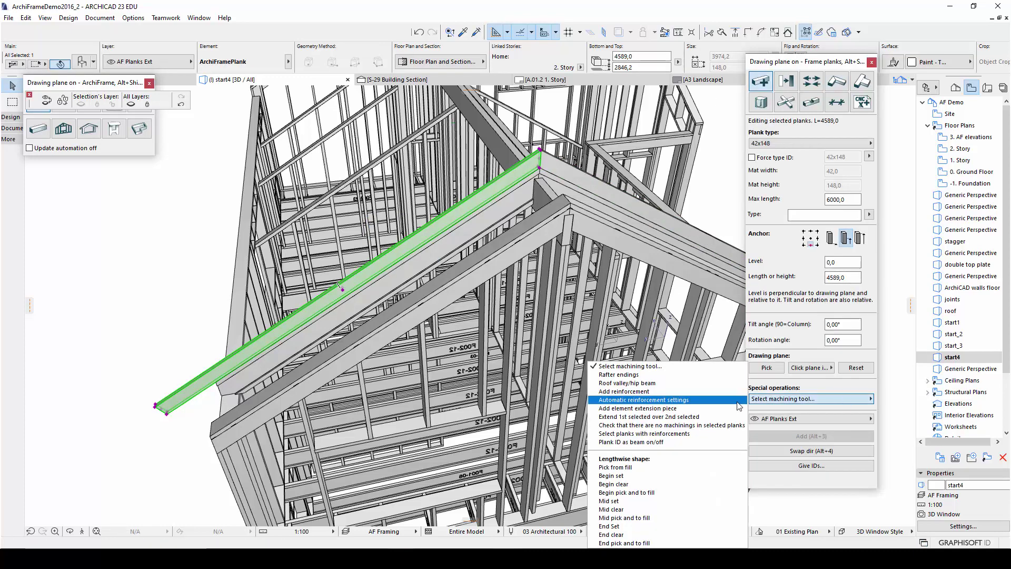
pyautogui.click(710, 374)
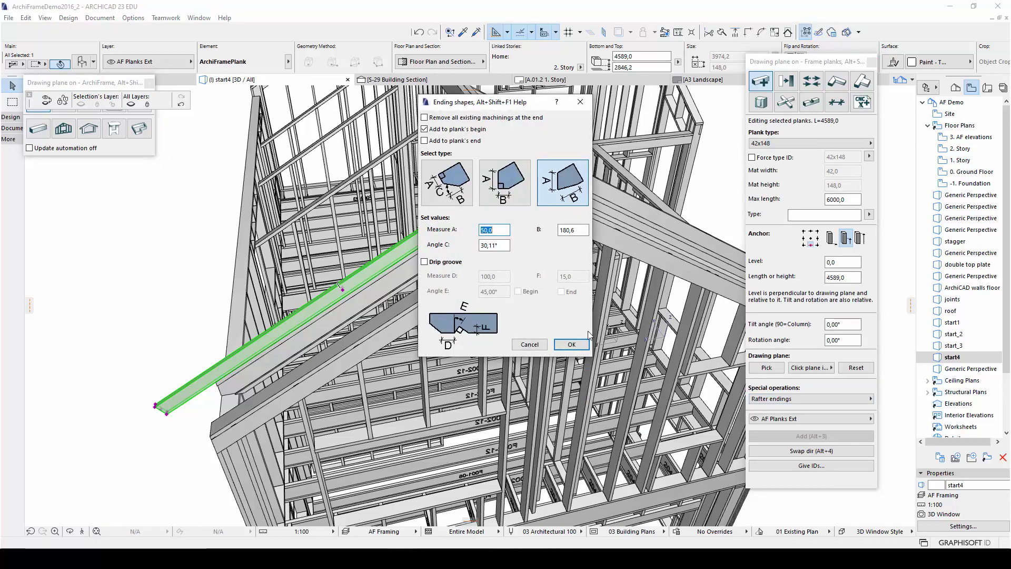
pyautogui.click(424, 143)
pyautogui.click(565, 344)
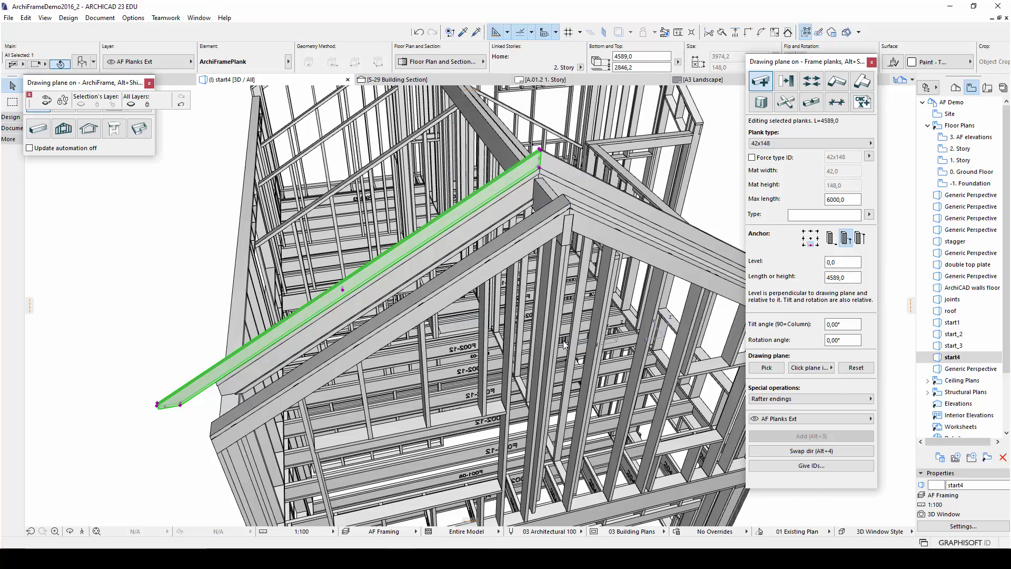
# Give the mirrored 42x148 plank on the opposite slope the same rafter ending, measure A 50,0 and B 180,6, at the plank's end.
pyautogui.click(638, 212)
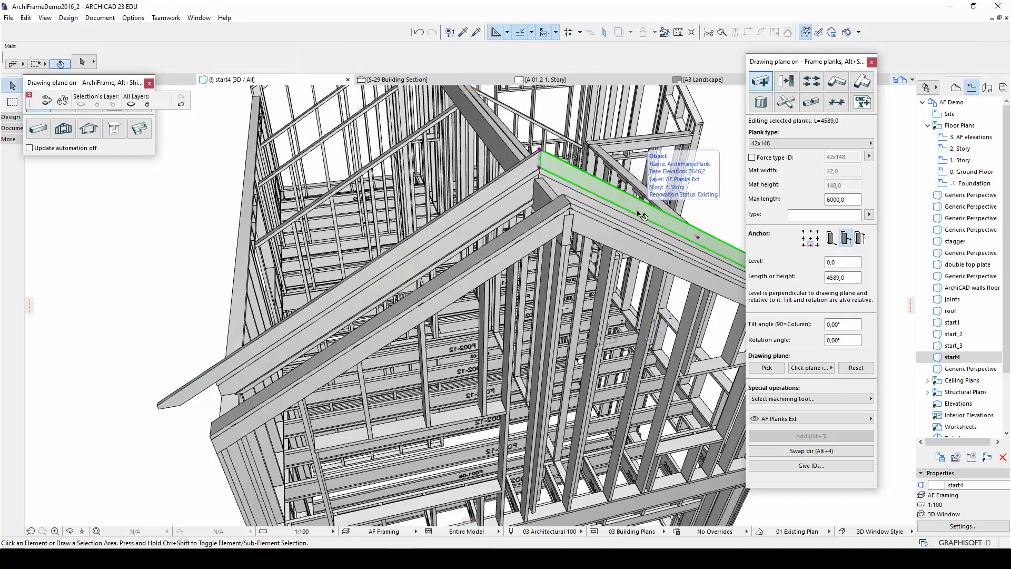
pyautogui.click(805, 399)
pyautogui.click(618, 375)
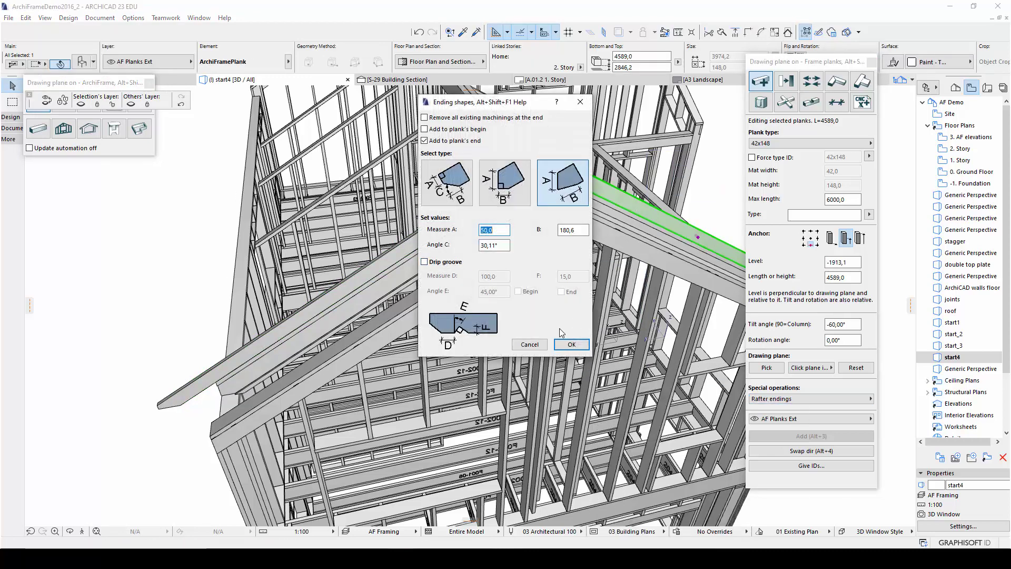
pyautogui.click(566, 340)
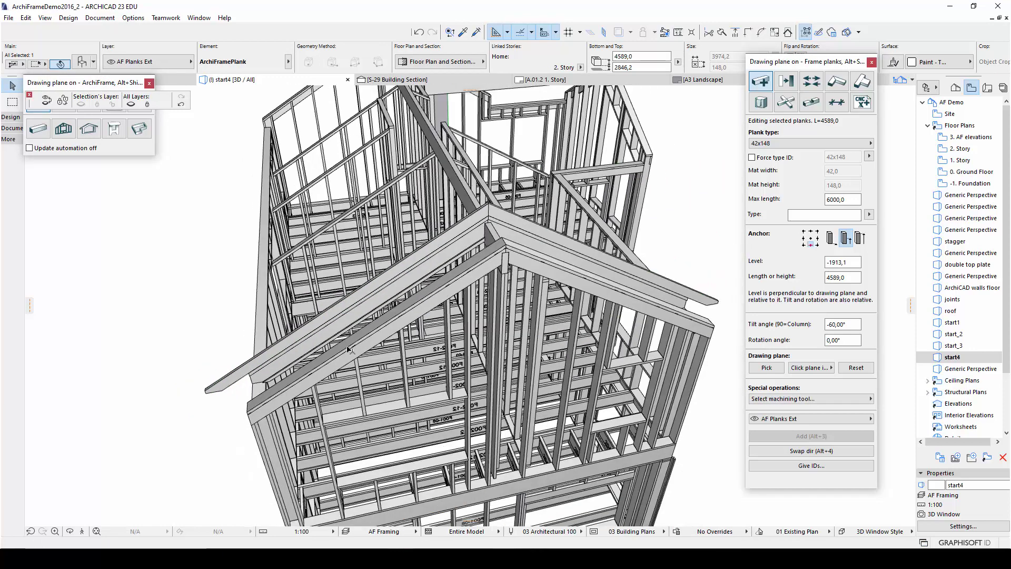
pyautogui.press('Escape')
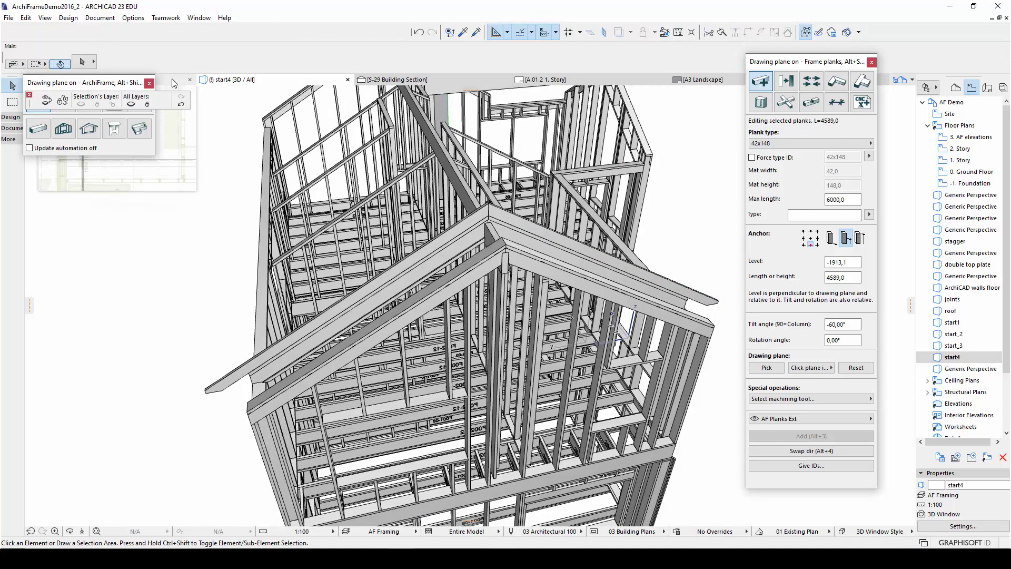
# In the 2. Story floor plan, multiply the joined I 300 and 42x148 rafters along the ridge beam using Increment and Spread.
pyautogui.click(174, 82)
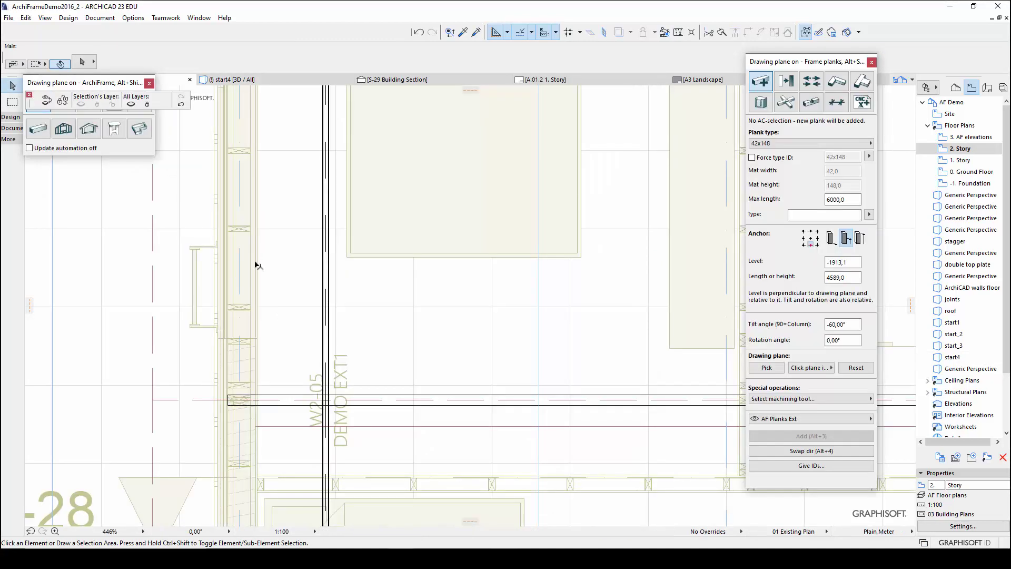
pyautogui.scroll(-5, 254, 265)
pyautogui.click(284, 287)
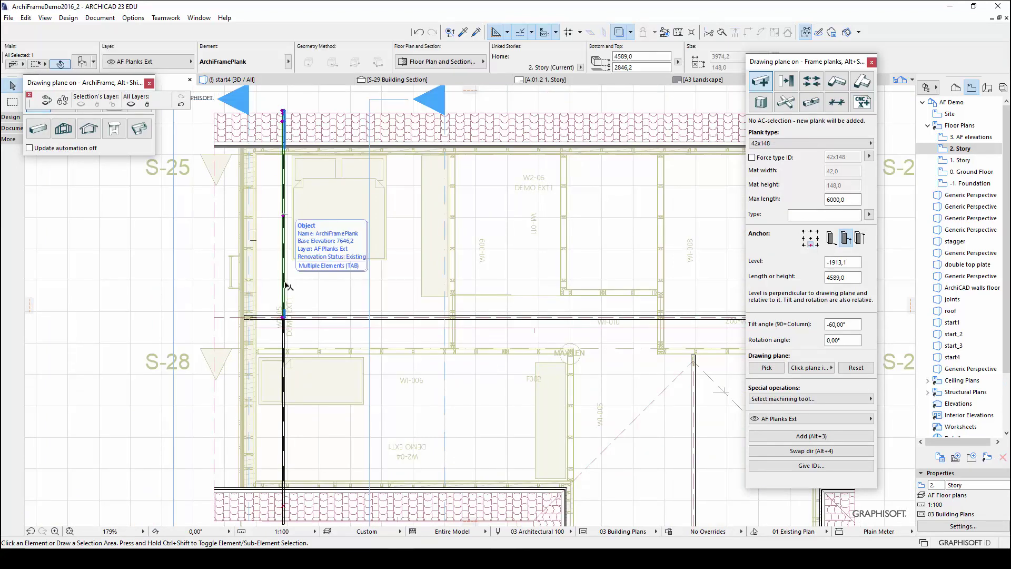
pyautogui.keyDown('shift'); pyautogui.click(285, 379); pyautogui.keyUp('shift')
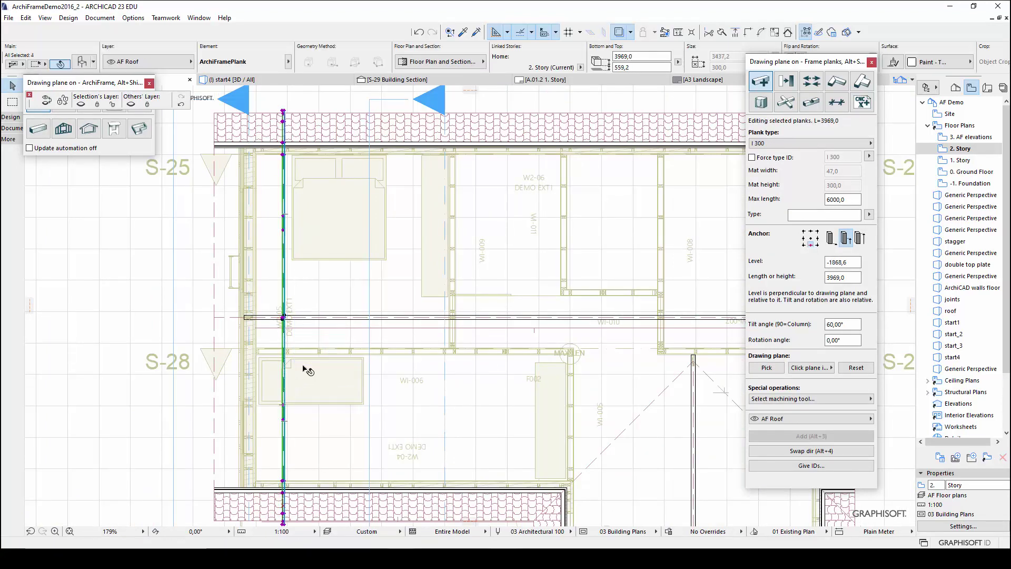
pyautogui.hotkey('ctrl', 'u')
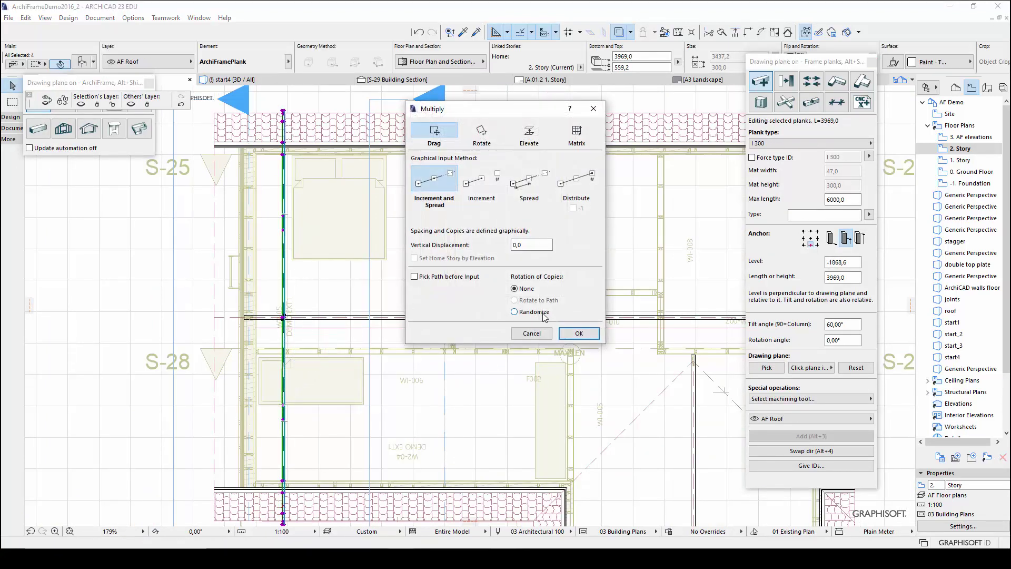
pyautogui.click(578, 333)
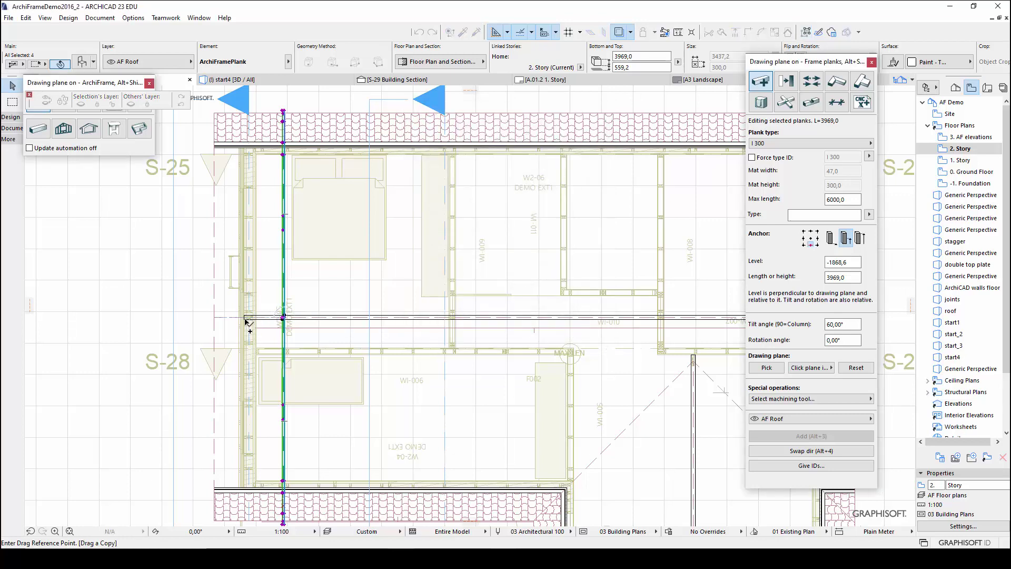
pyautogui.click(243, 317)
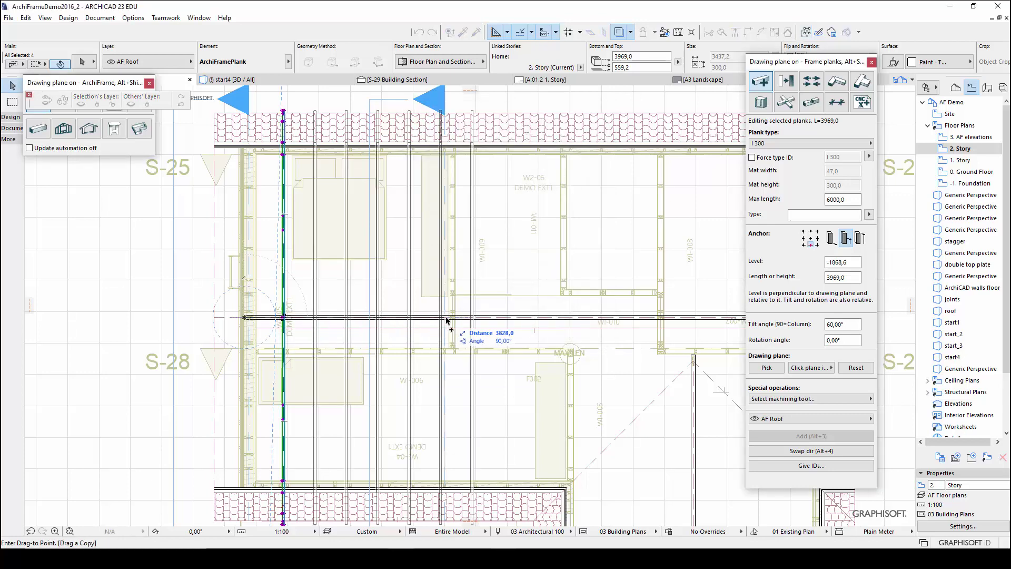
pyautogui.scroll(-5, 445, 322)
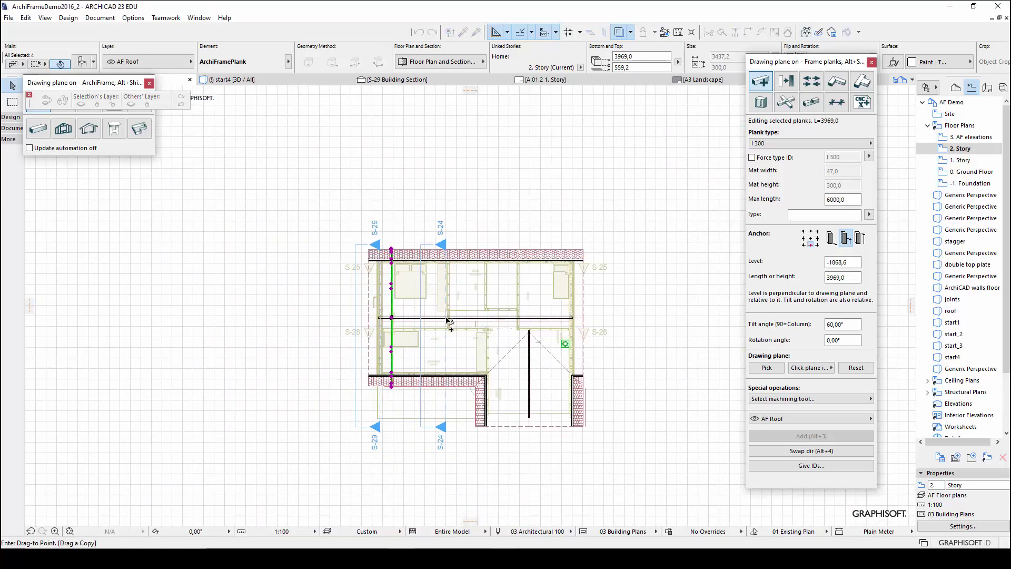
pyautogui.click(583, 316)
# Hide the roof's layer and delete the surplus rafters beyond the house's far gable wall.
pyautogui.scroll(5, 602, 318)
pyautogui.click(553, 321)
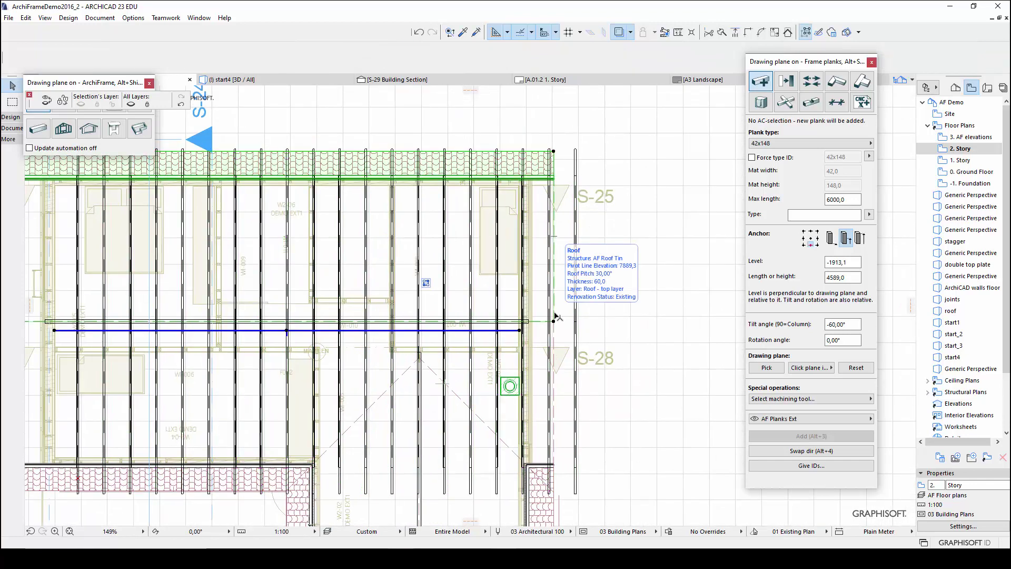
pyautogui.click(81, 106)
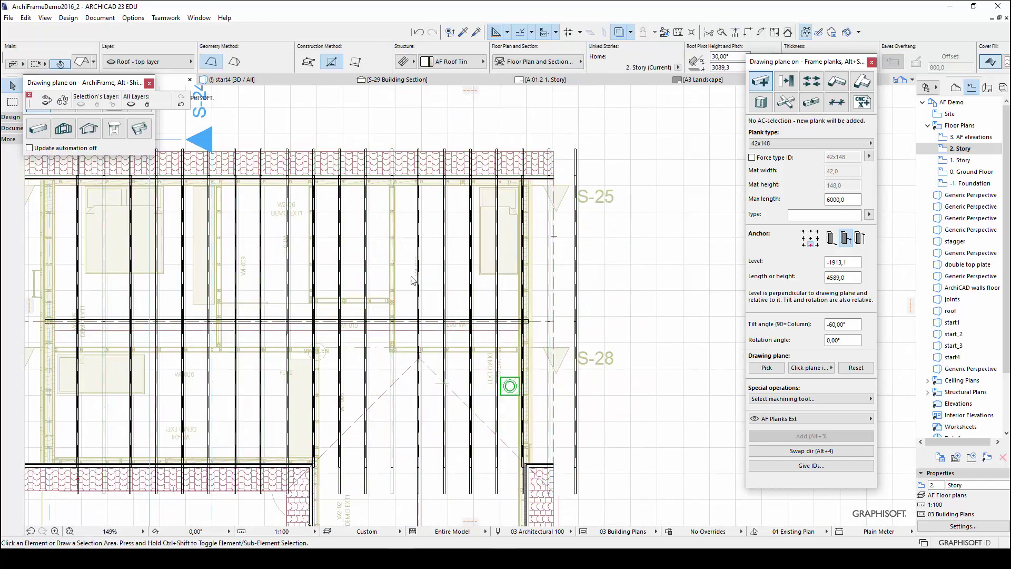
pyautogui.click(606, 381)
pyautogui.click(541, 301)
pyautogui.press('Delete')
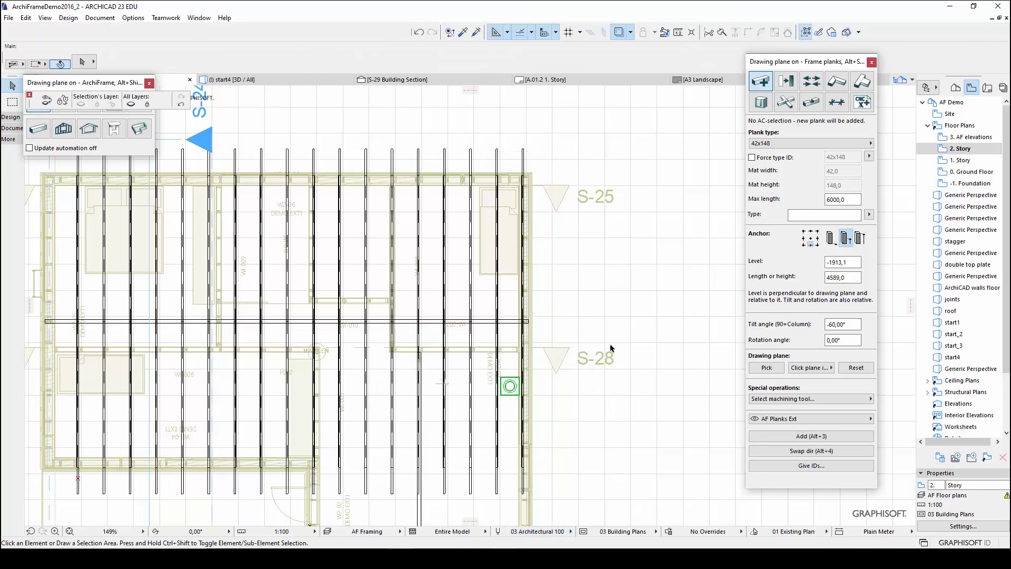
# Examine the multiplied rafters over the whole house in the start4 3D view.
pyautogui.click(242, 79)
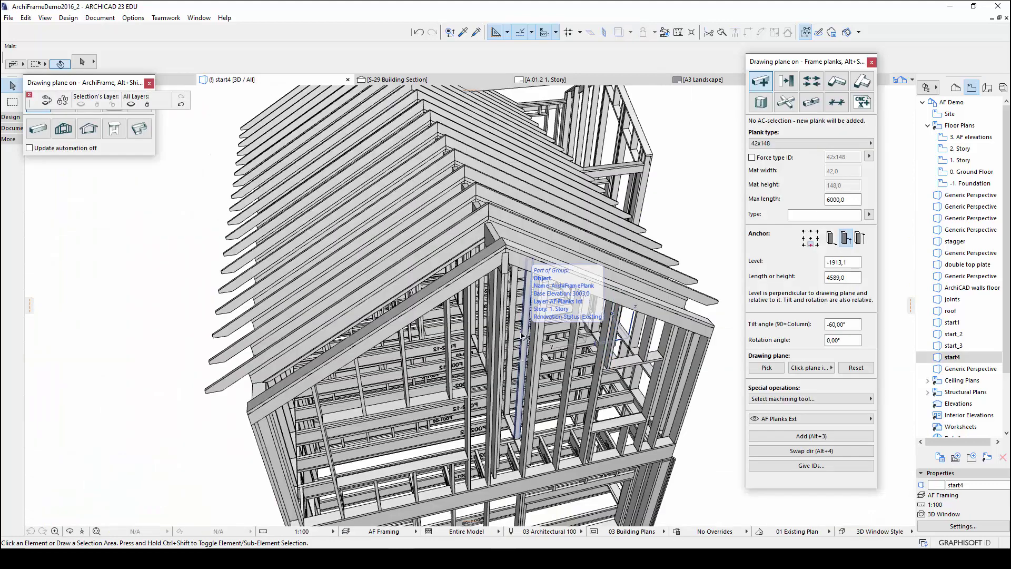
pyautogui.scroll(-1, 523, 337)
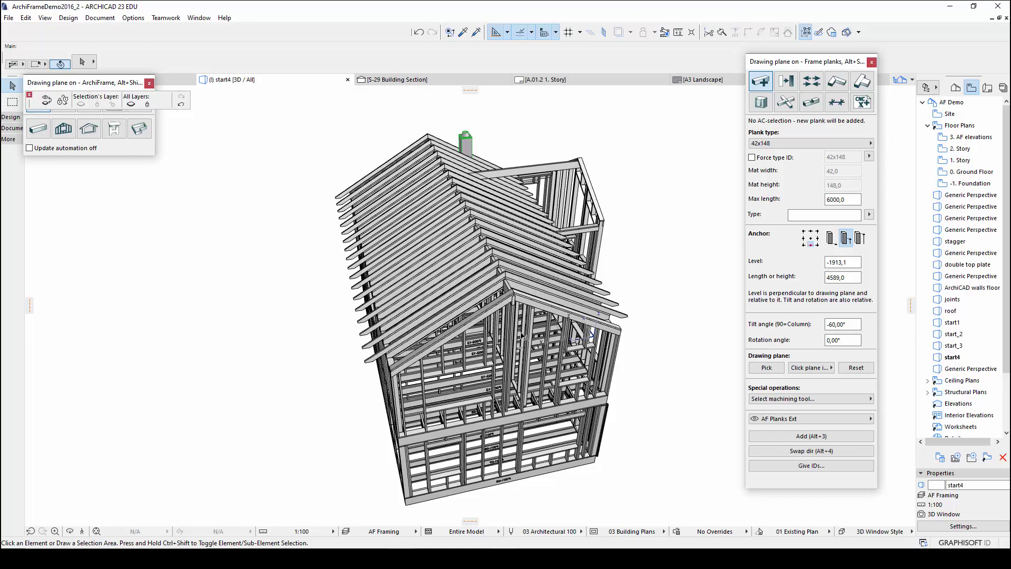
pyautogui.moveTo(687, 127)
pyautogui.mouseDown()
pyautogui.moveTo(602, 158)
pyautogui.moveTo(621, 133)
pyautogui.mouseUp()
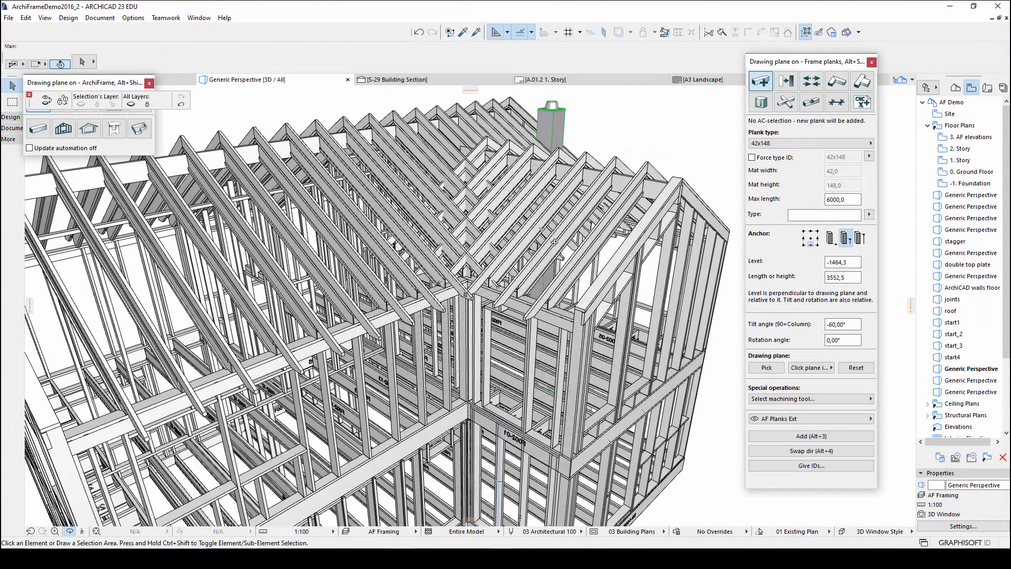
# Add a roof valley beam of material I 300 between two crossing I 300 rafters where the wing meets the main roof.
pyautogui.keyDown('shift'); pyautogui.moveTo(555, 243); pyautogui.dragTo(525, 308, button='middle'); pyautogui.keyUp('shift')
pyautogui.scroll(5, 531, 213)
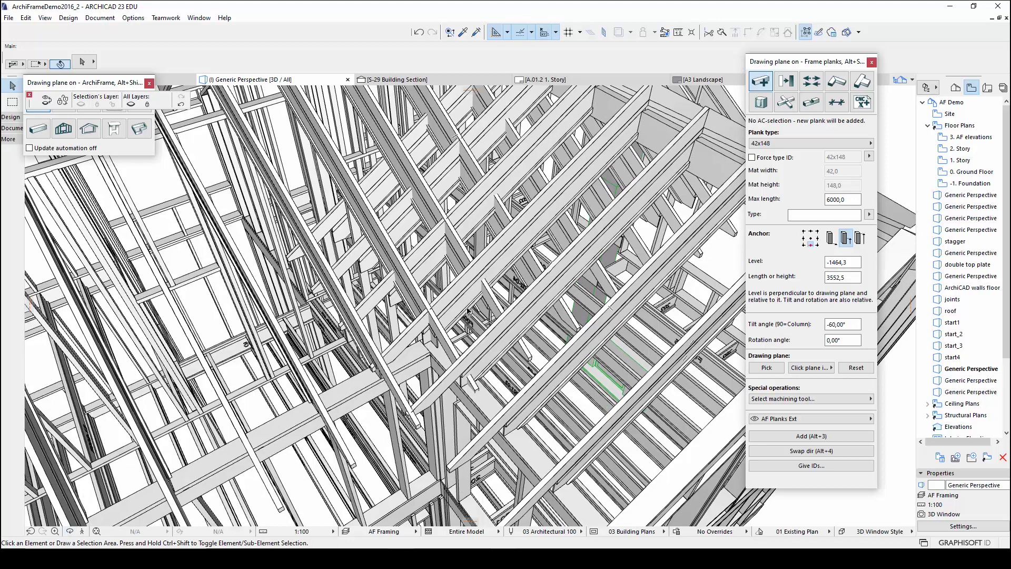
pyautogui.click(451, 265)
pyautogui.keyDown('shift'); pyautogui.click(426, 262); pyautogui.keyUp('shift')
pyautogui.click(804, 398)
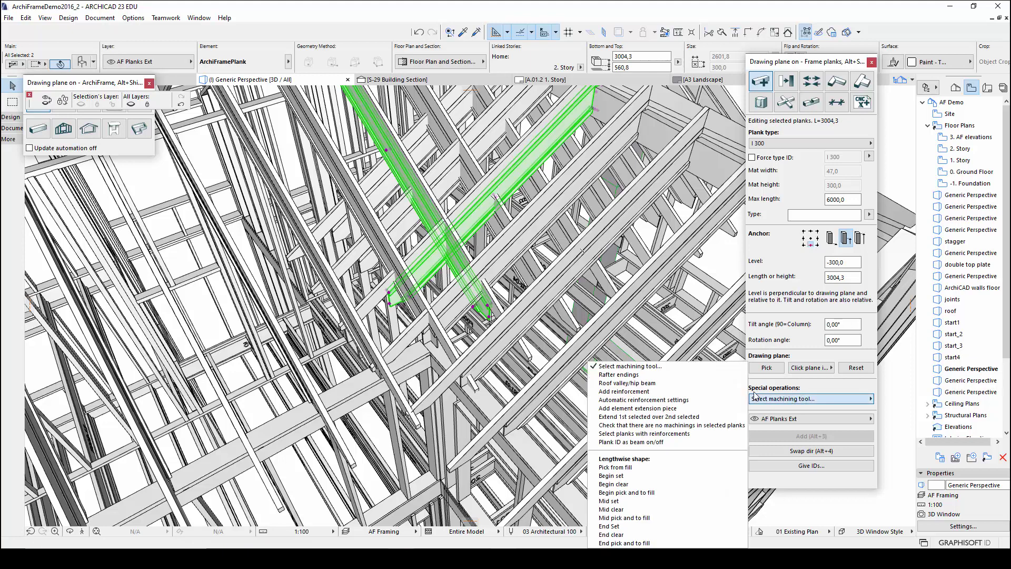
pyautogui.click(717, 384)
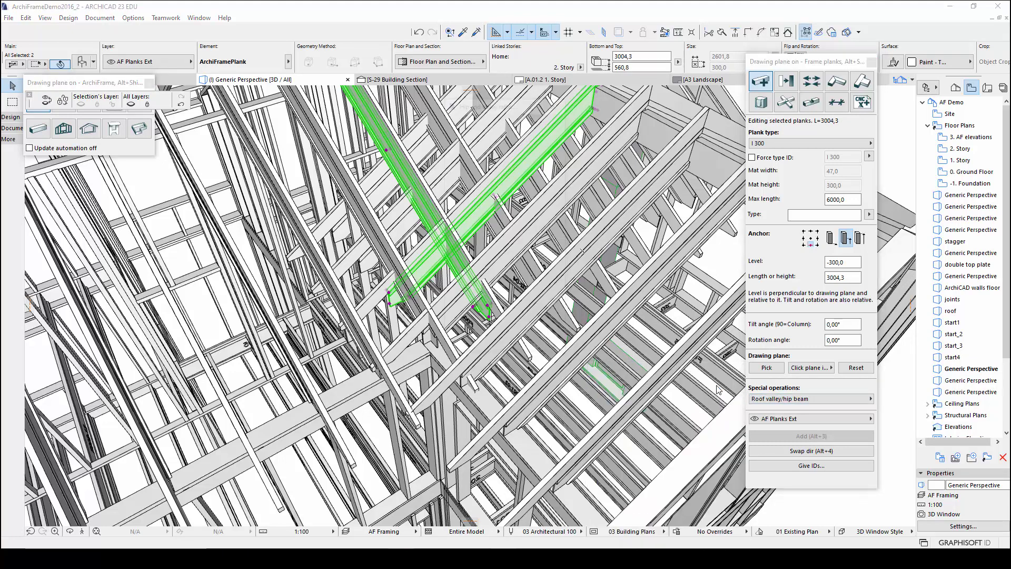
pyautogui.click(526, 220)
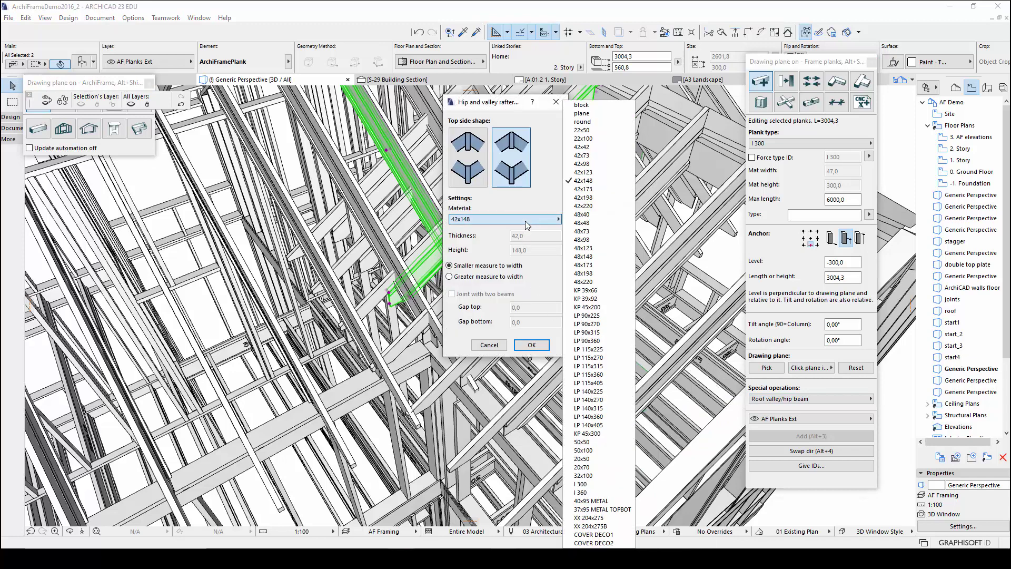
pyautogui.click(584, 484)
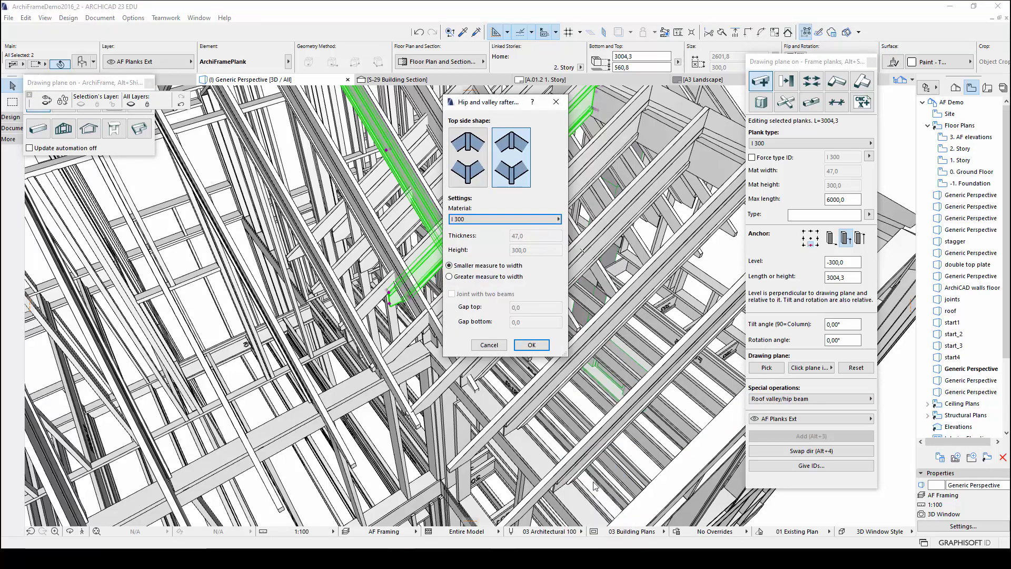
pyautogui.click(532, 345)
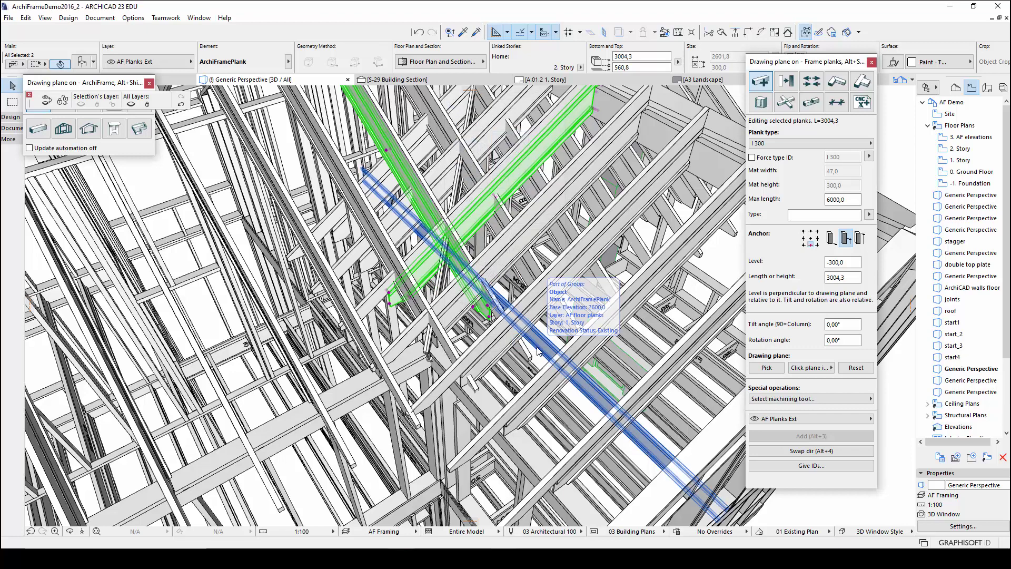
pyautogui.press('Escape')
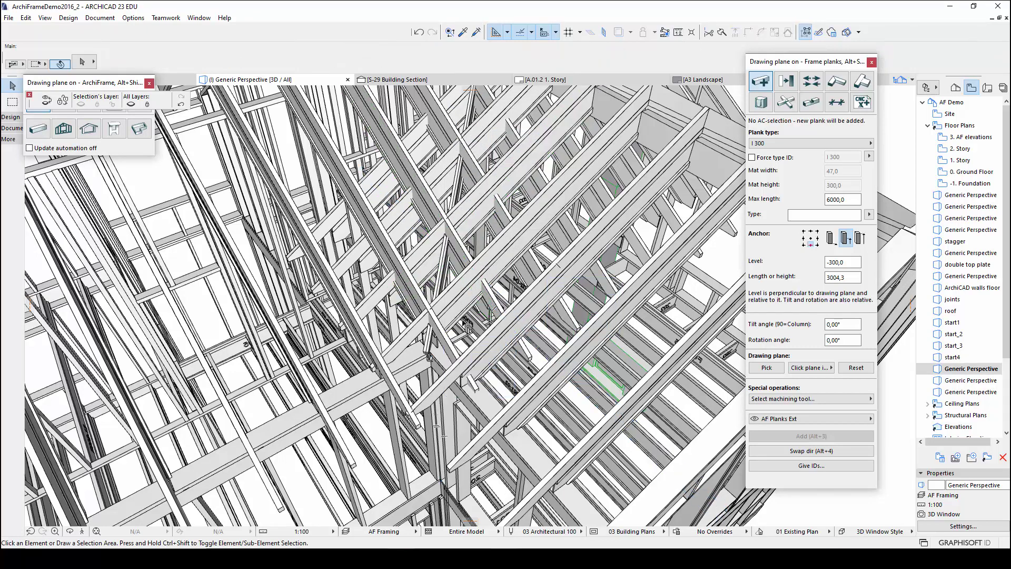
# Cut the valley beam's eaves end to two planes picked in 3D, with gap 0,0 and the Angled end shape.
pyautogui.keyDown('shift'); pyautogui.moveTo(460, 321); pyautogui.dragTo(392, 345, button='middle'); pyautogui.keyUp('shift')
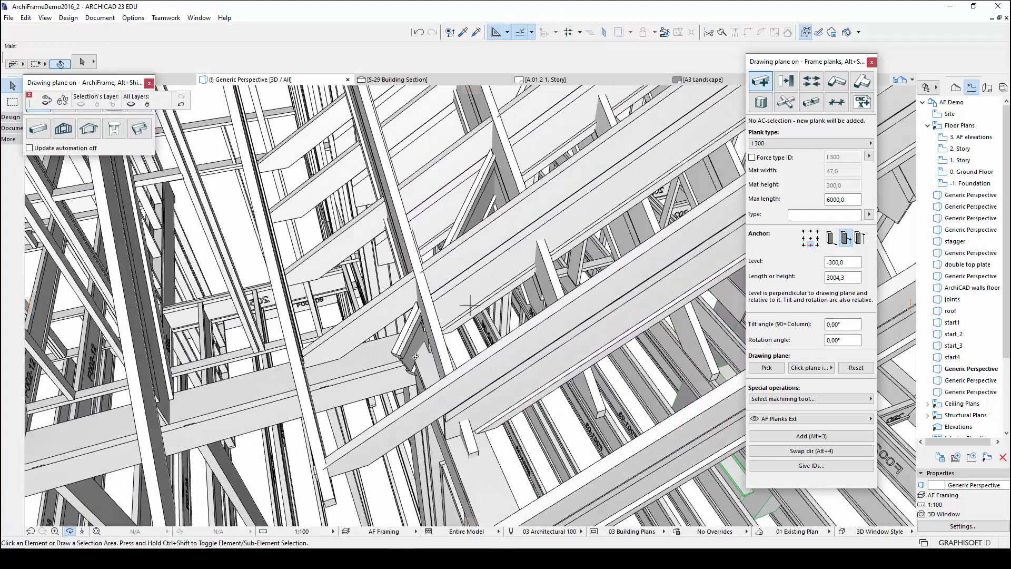
pyautogui.click(861, 83)
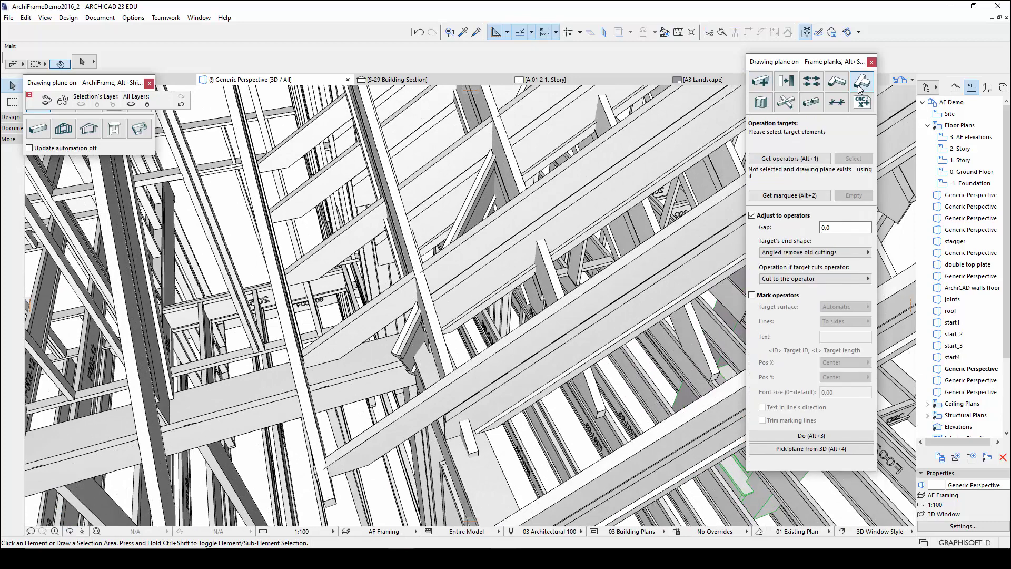
pyautogui.hotkey('alt', '4')
pyautogui.click(416, 346)
pyautogui.click(417, 346)
pyautogui.hotkey('alt', '3')
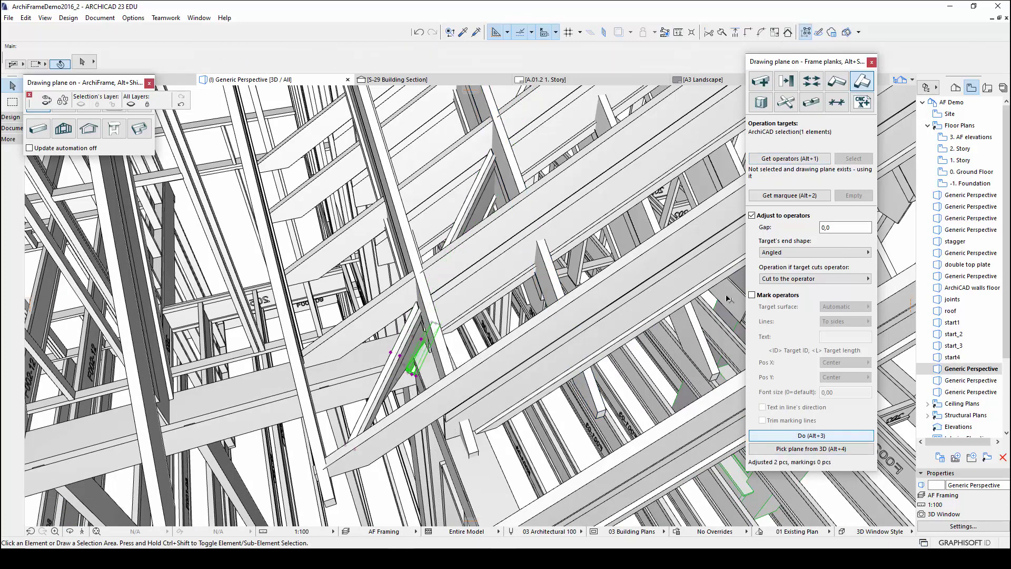
pyautogui.keyDown('shift'); pyautogui.moveTo(419, 348); pyautogui.dragTo(580, 376, button='middle'); pyautogui.keyUp('shift')
pyautogui.click(780, 448)
pyautogui.click(597, 456)
pyautogui.click(770, 435)
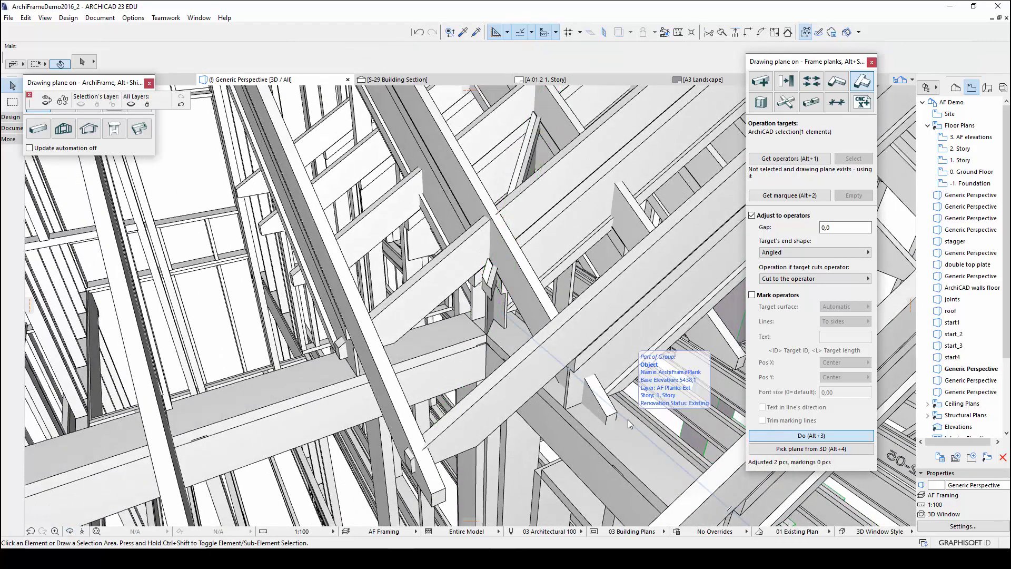
# Set the valley beam as operator and cut four rafters along the valley to it, with gap 0,0 and Angled end shape.
pyautogui.click(778, 159)
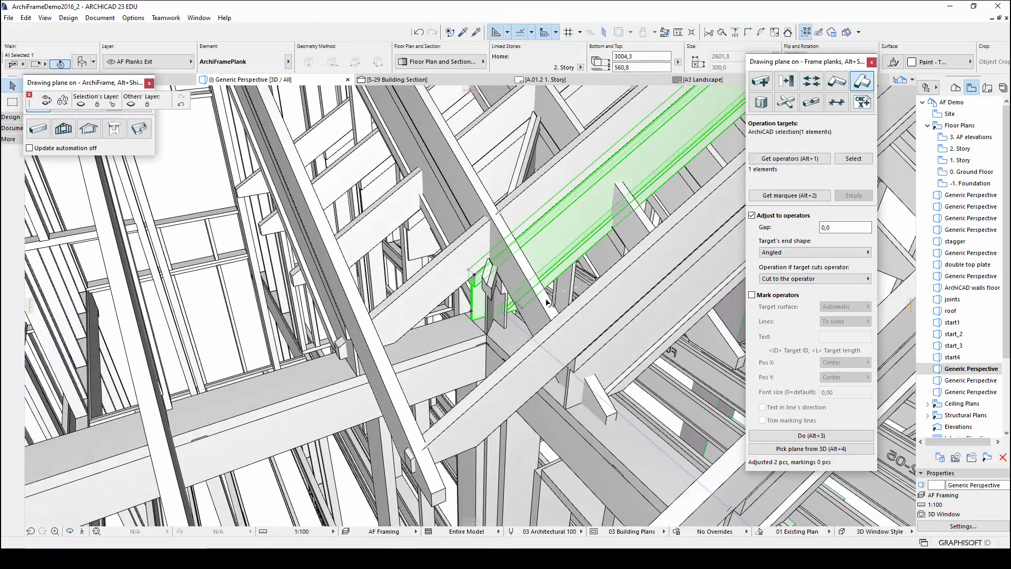
pyautogui.scroll(-3, 542, 318)
pyautogui.keyDown('shift'); pyautogui.moveTo(533, 342); pyautogui.dragTo(569, 164, button='middle'); pyautogui.keyUp('shift')
pyautogui.click(622, 316)
pyautogui.keyDown('shift'); pyautogui.click(588, 264); pyautogui.keyUp('shift')
pyautogui.keyDown('shift'); pyautogui.click(564, 216); pyautogui.keyUp('shift')
pyautogui.keyDown('shift'); pyautogui.click(547, 179); pyautogui.keyUp('shift')
pyautogui.click(789, 436)
pyautogui.press('Escape')
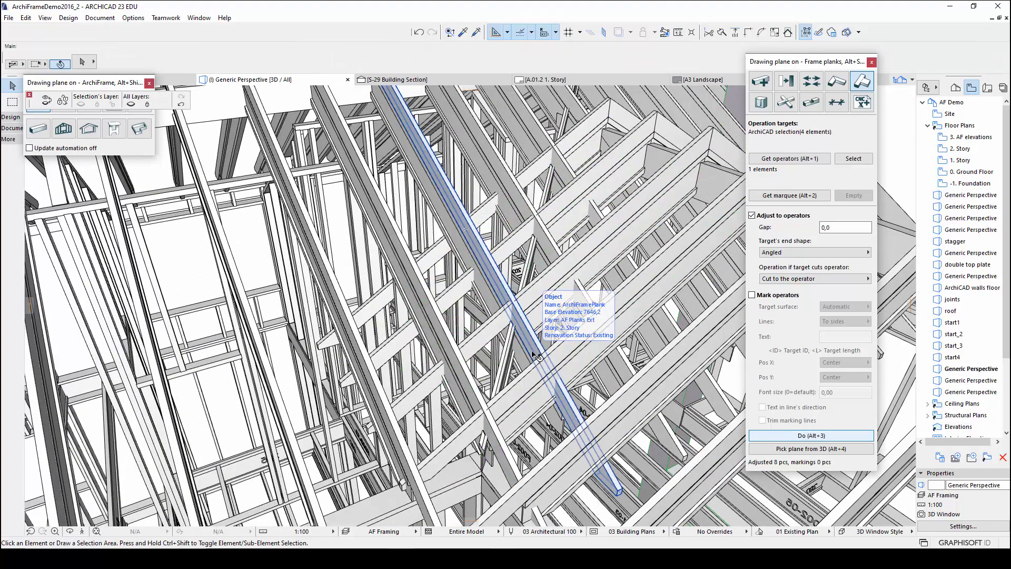
# Examine the upper part of the valley, where the wing's rafters meet the ridge of the main roof.
pyautogui.click(533, 279)
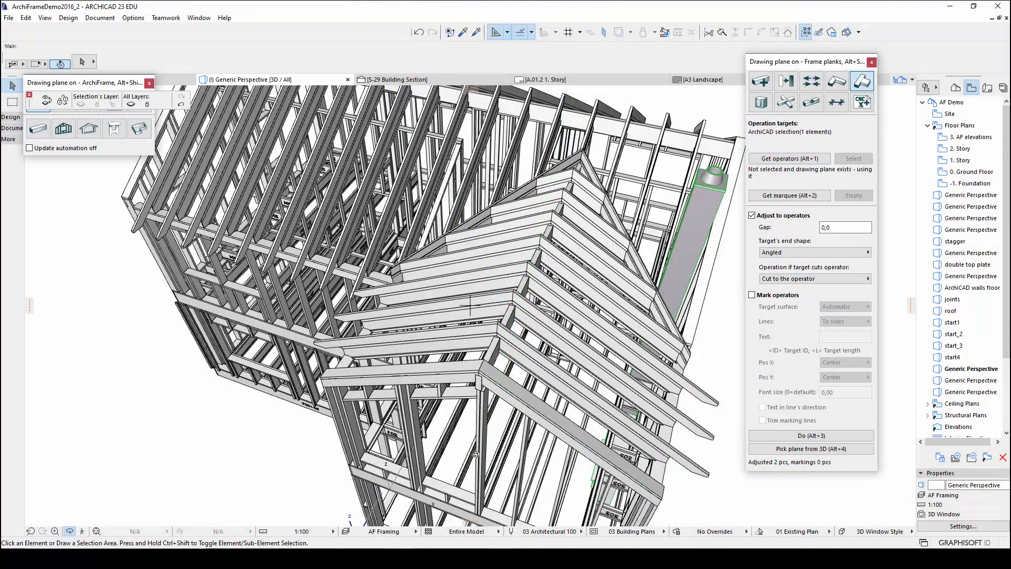
pyautogui.keyDown('shift'); pyautogui.moveTo(476, 454); pyautogui.dragTo(366, 186, button='middle'); pyautogui.keyUp('shift')
pyautogui.scroll(6, 366, 187)
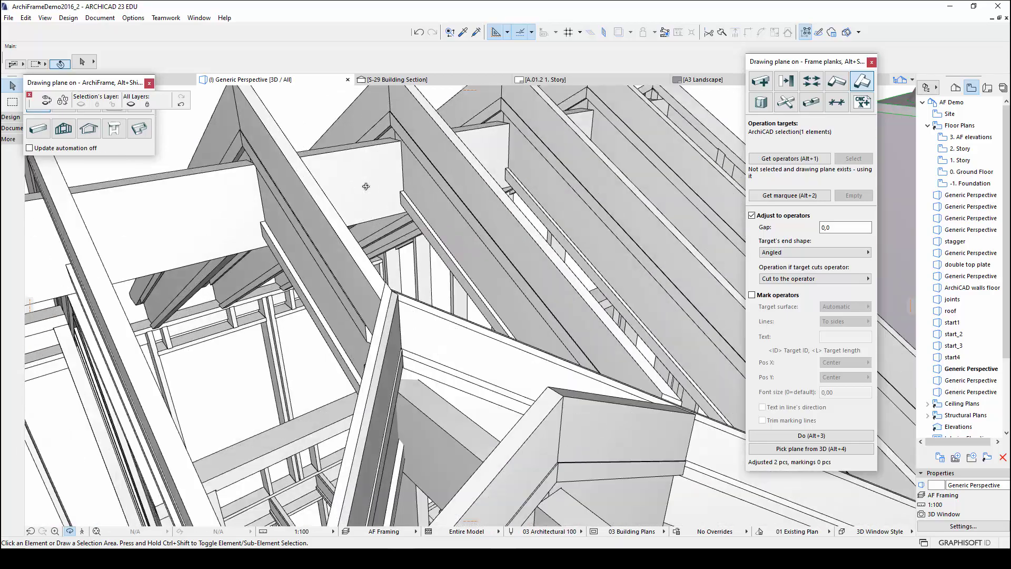